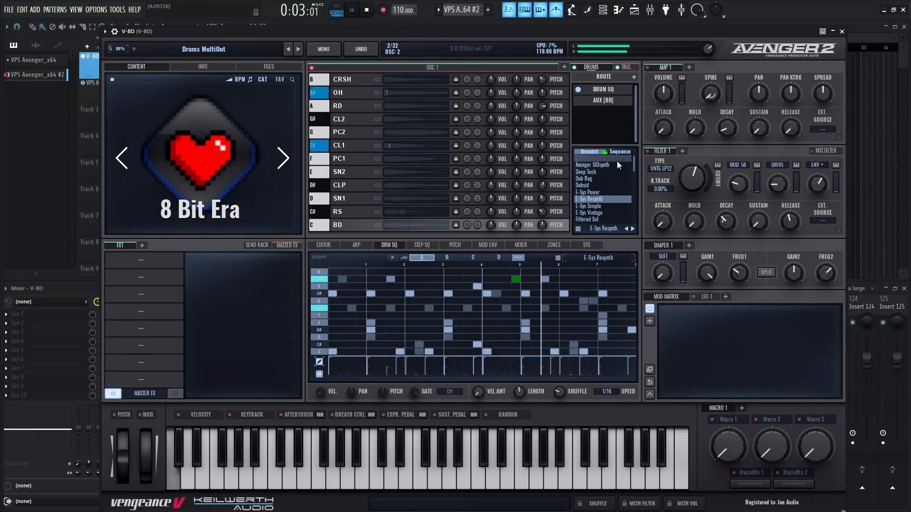
Switch from the V-BD drum window to the VPS Avenger_x64 instrument and initialise all its settings.
{"action": "key", "text": "space"}
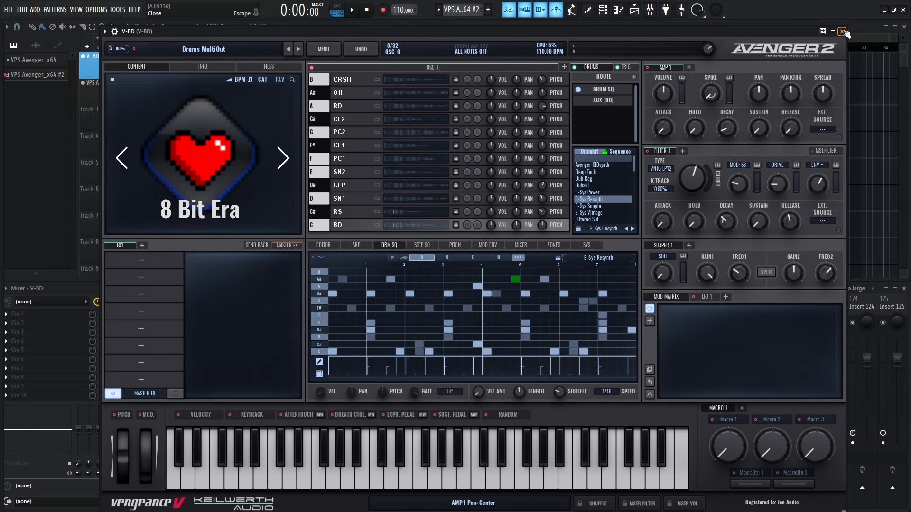
{"action": "left_click", "coordinate": [840, 32]}
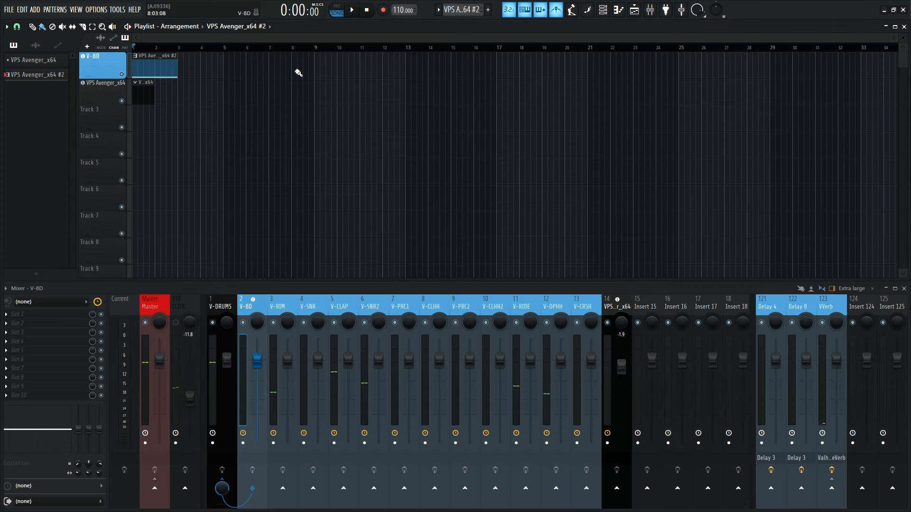
{"action": "left_click", "coordinate": [109, 88]}
{"action": "left_click", "coordinate": [308, 35]}
{"action": "left_click", "coordinate": [304, 83]}
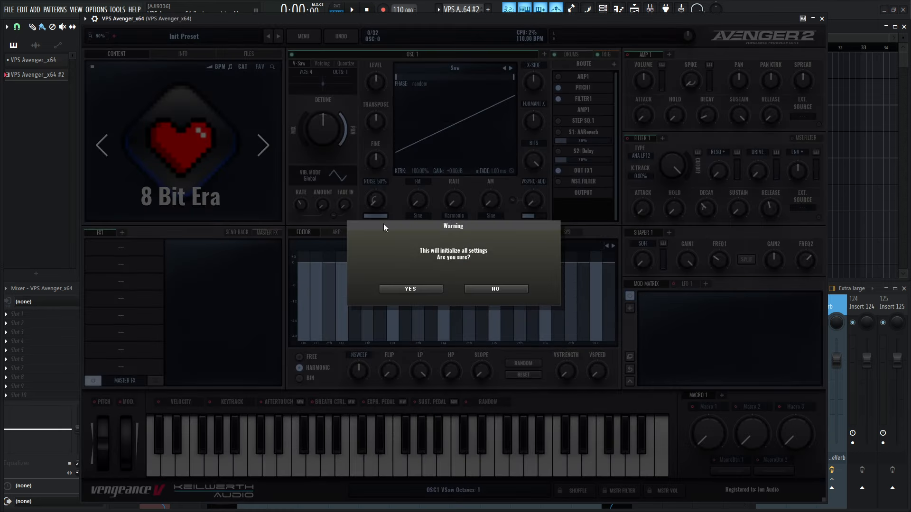
{"action": "left_click", "coordinate": [414, 286]}
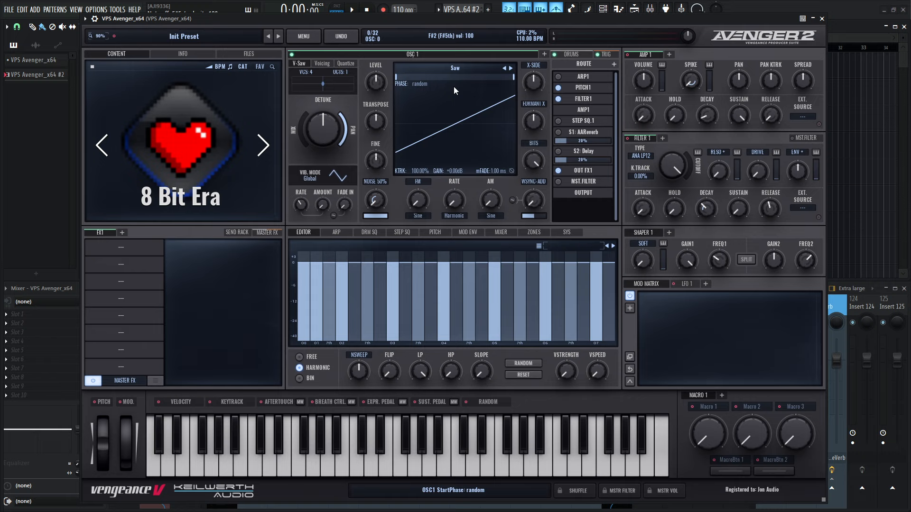
Set OSC 1's waveform to Square and raise its transpose.
{"action": "left_click", "coordinate": [511, 68]}
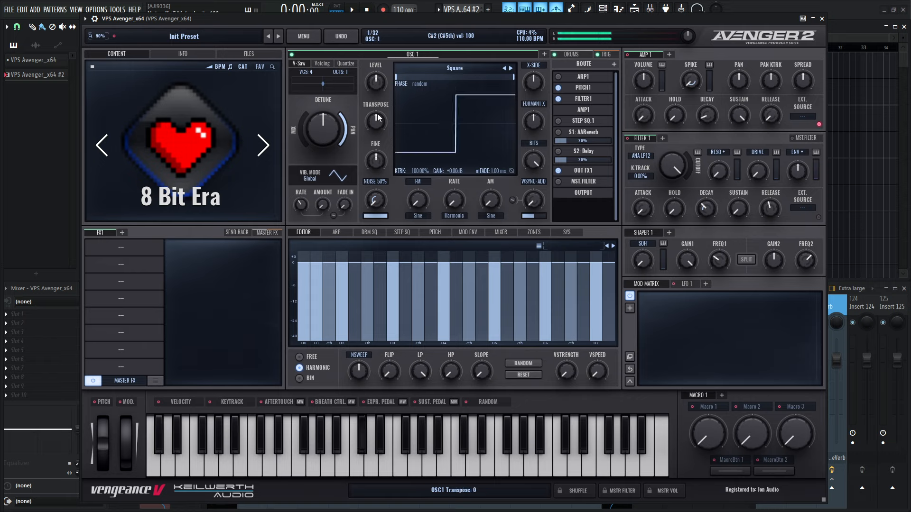
{"action": "scroll", "coordinate": [379, 124], "scroll_direction": "up", "scroll_amount": 2}
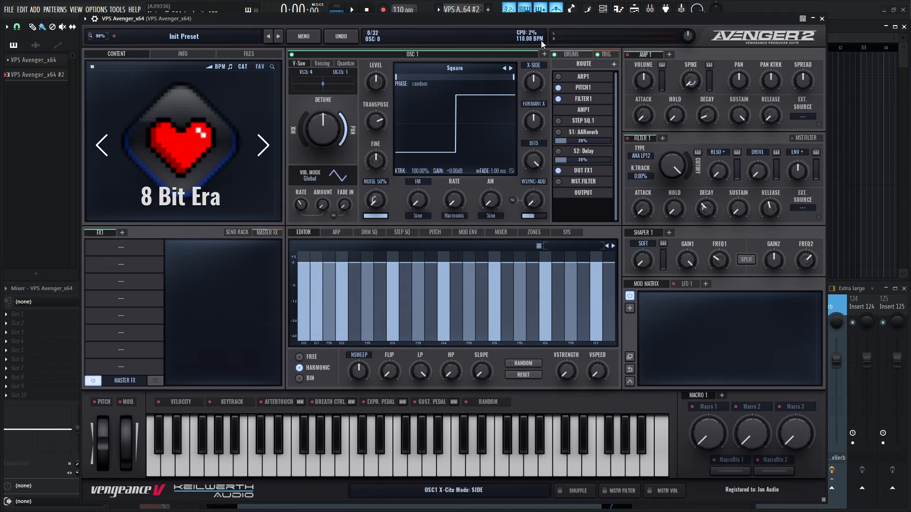
Add a second oscillator with a Sine waveform and set its transpose to -12.
{"action": "left_click", "coordinate": [543, 54]}
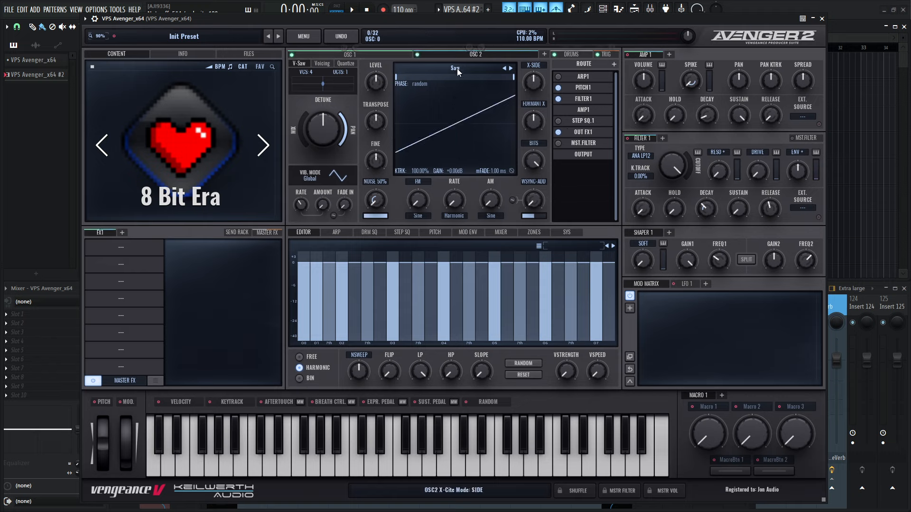
{"action": "left_click", "coordinate": [511, 68]}
{"action": "left_click", "coordinate": [511, 68]}
{"action": "left_click", "coordinate": [511, 68]}
{"action": "scroll", "coordinate": [380, 122], "scroll_direction": "down", "scroll_amount": 1}
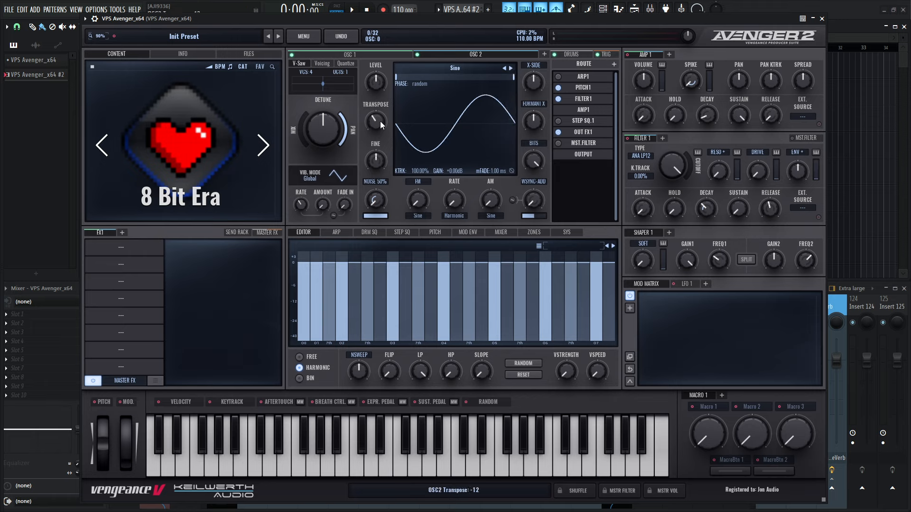
Use OSC 2 as OSC 1's FM source with the rate mode set to Free, and raise the FM amount slightly.
{"action": "left_click", "coordinate": [366, 53]}
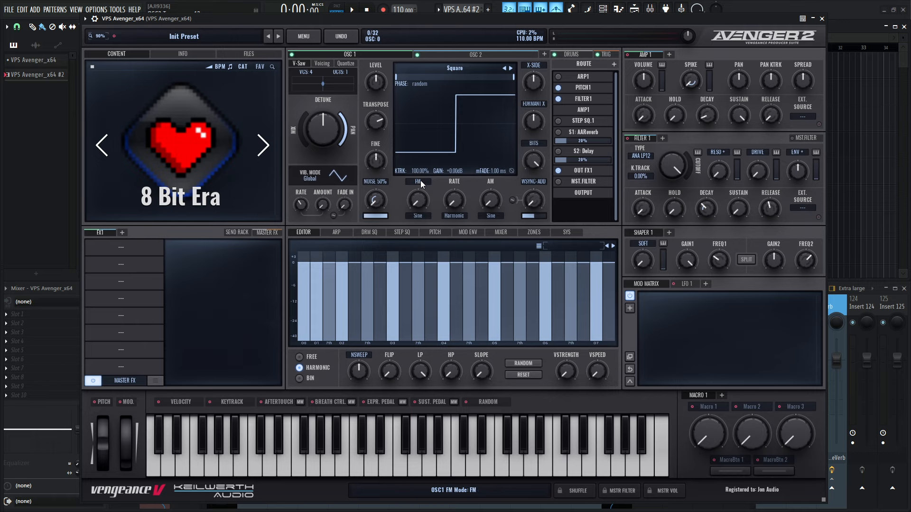
{"action": "left_click", "coordinate": [417, 217]}
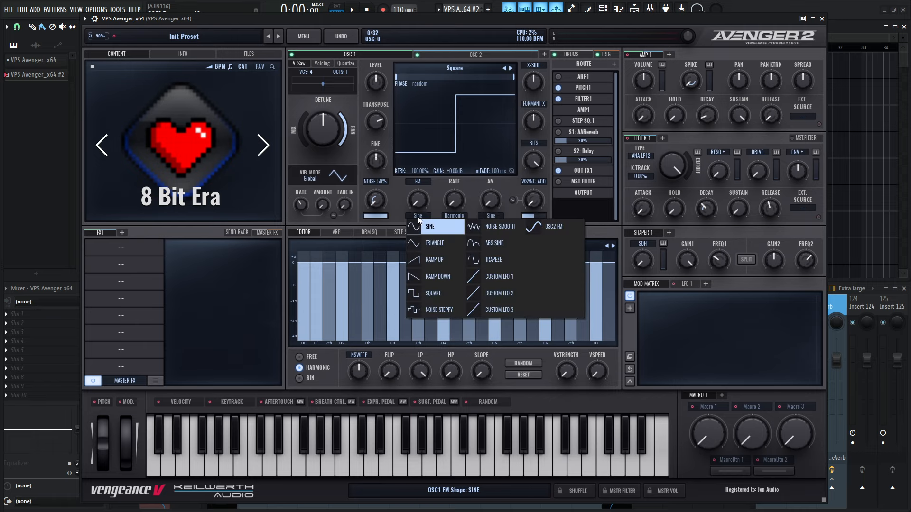
{"action": "left_click", "coordinate": [561, 229]}
{"action": "left_click", "coordinate": [454, 216]}
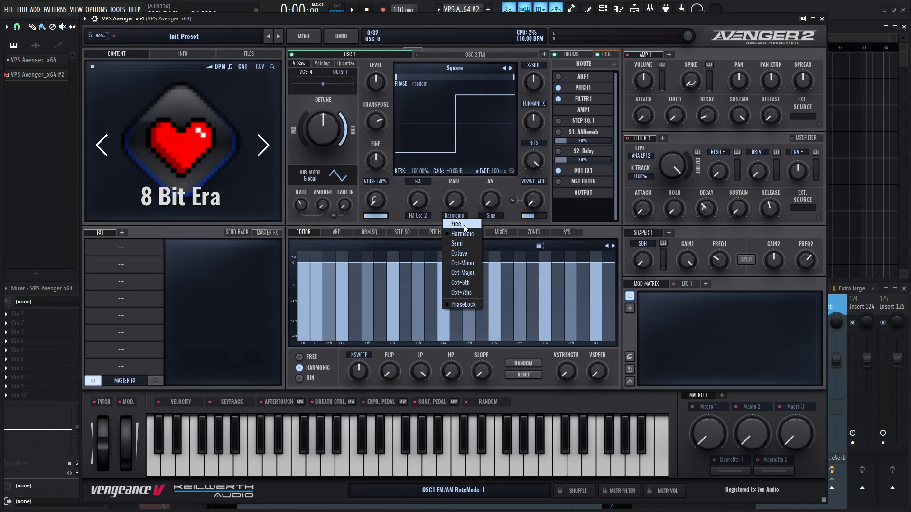
{"action": "left_click", "coordinate": [462, 225]}
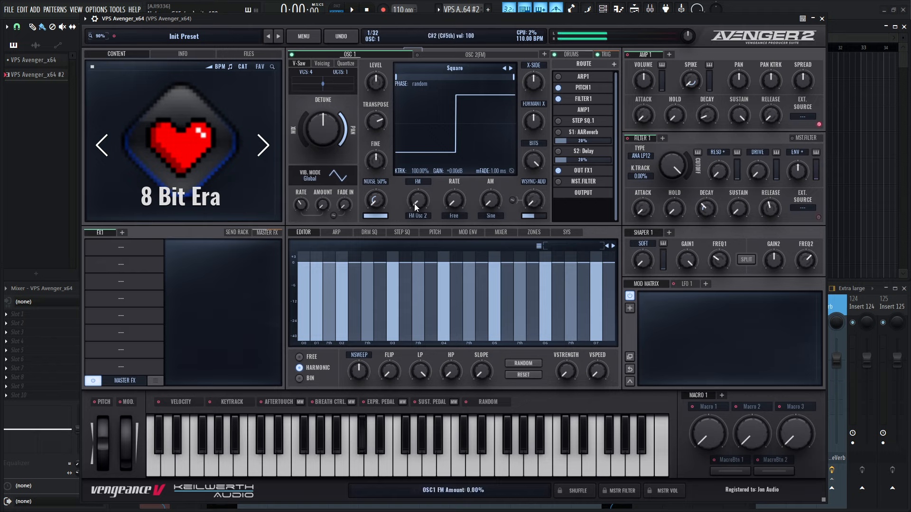
{"action": "left_click_drag", "start_coordinate": [414, 203], "coordinate": [416, 200]}
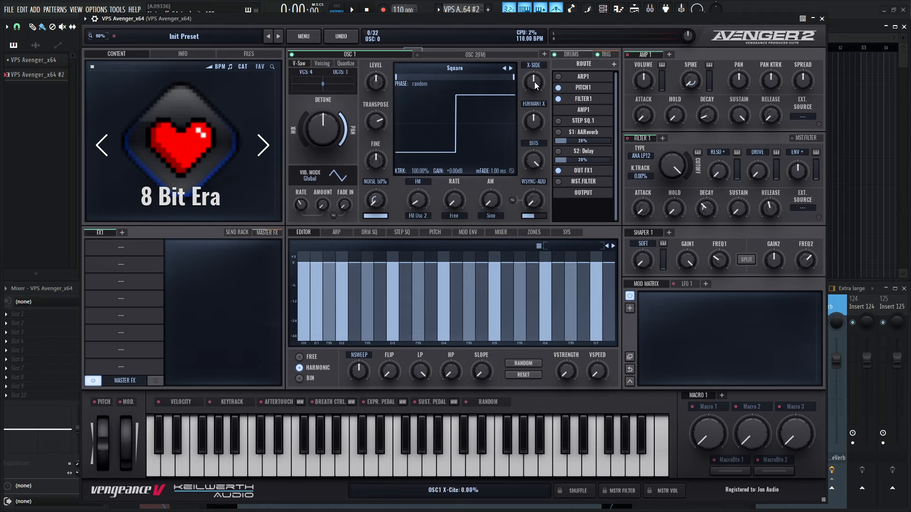
Assign Macro 1 to OSC 1's X-Cite amount and rename the macro "duty".
{"action": "mouse_move", "coordinate": [534, 74]}
{"action": "left_mouse_down"}
{"action": "mouse_move", "coordinate": [538, 64]}
{"action": "mouse_move", "coordinate": [542, 118]}
{"action": "mouse_move", "coordinate": [537, 41]}
{"action": "mouse_move", "coordinate": [532, 81]}
{"action": "left_mouse_up"}
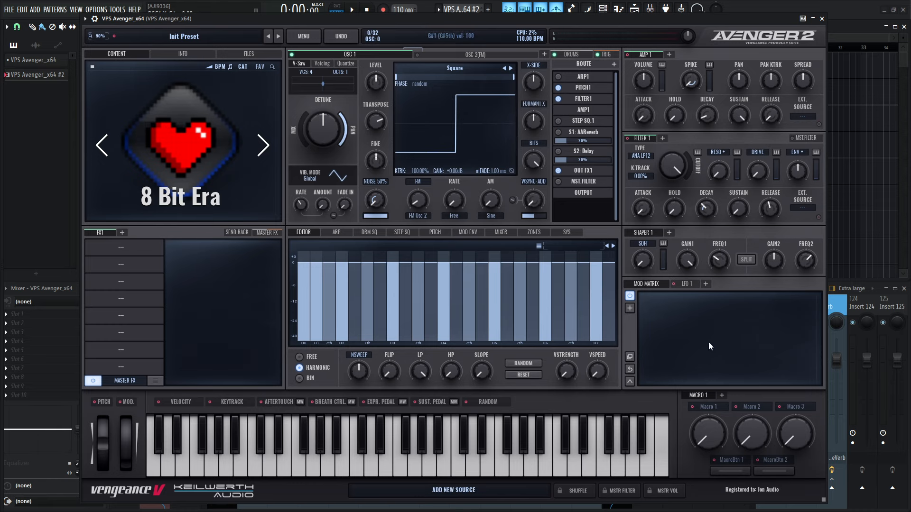
{"action": "left_click_drag", "start_coordinate": [699, 406], "coordinate": [533, 81]}
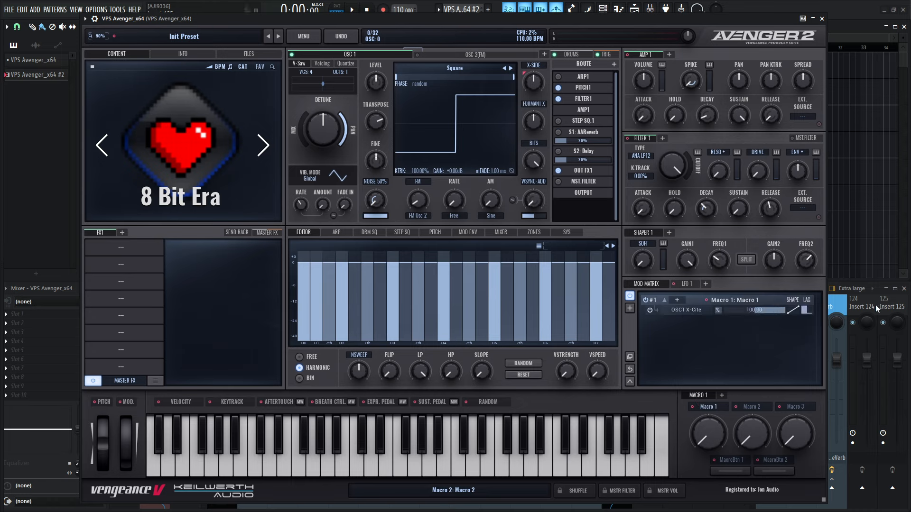
{"action": "double_click", "coordinate": [717, 407]}
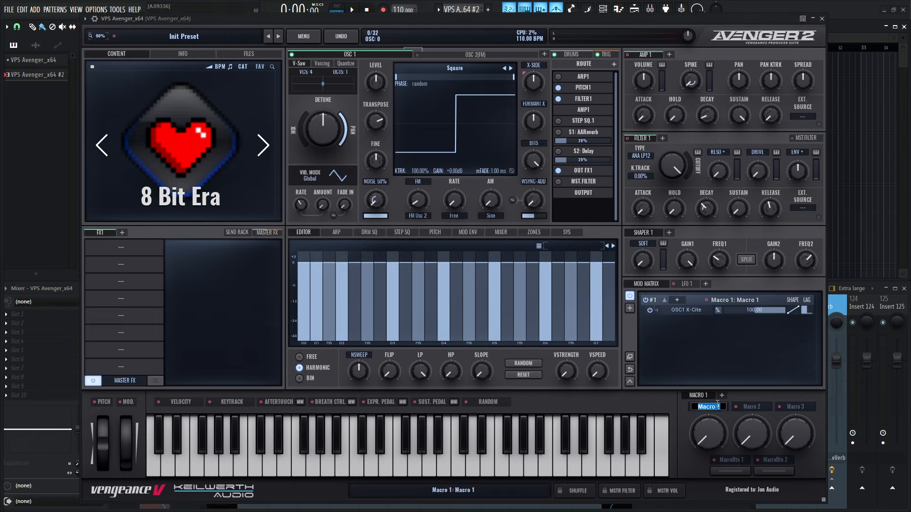
{"action": "type", "text": "duty"}
{"action": "key", "text": "Return"}
Try different pulse widths with the duty macro and set it to 25%.
{"action": "left_click_drag", "start_coordinate": [707, 429], "coordinate": [725, 360]}
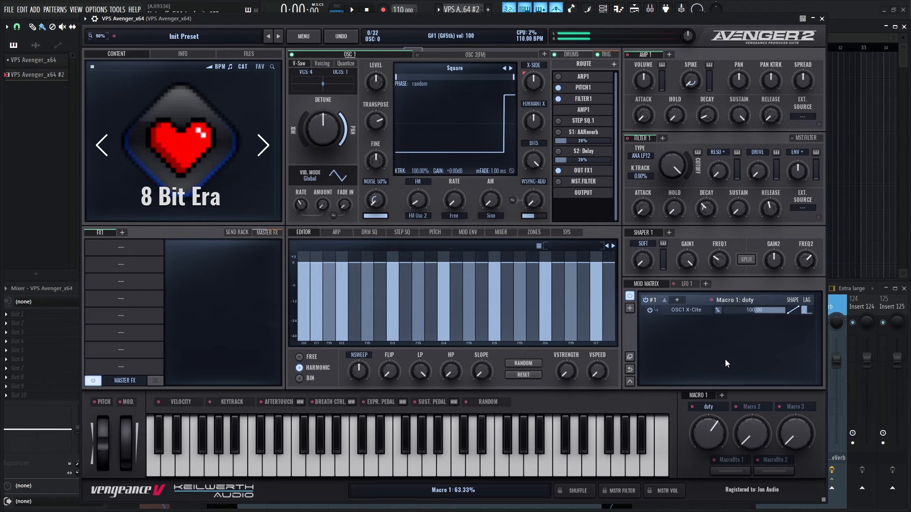
{"action": "mouse_move", "coordinate": [719, 424]}
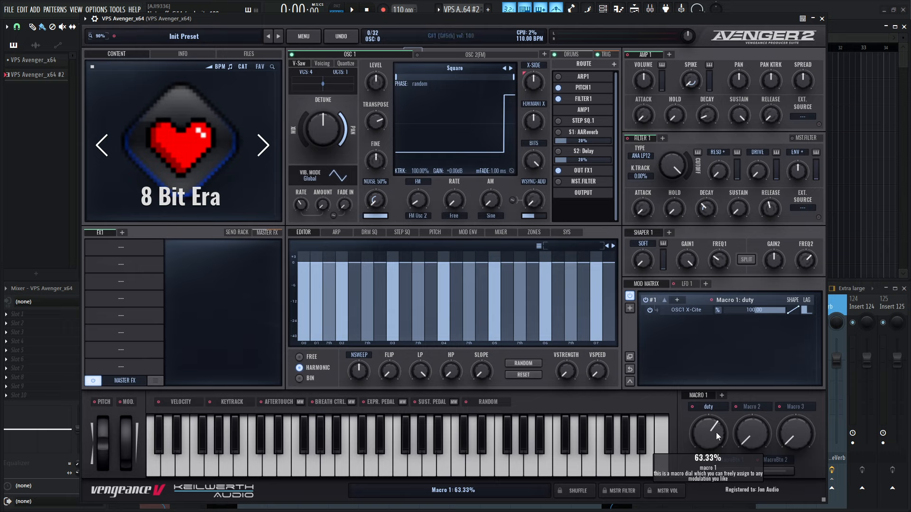
{"action": "scroll", "coordinate": [716, 431], "scroll_direction": "down", "scroll_amount": 3}
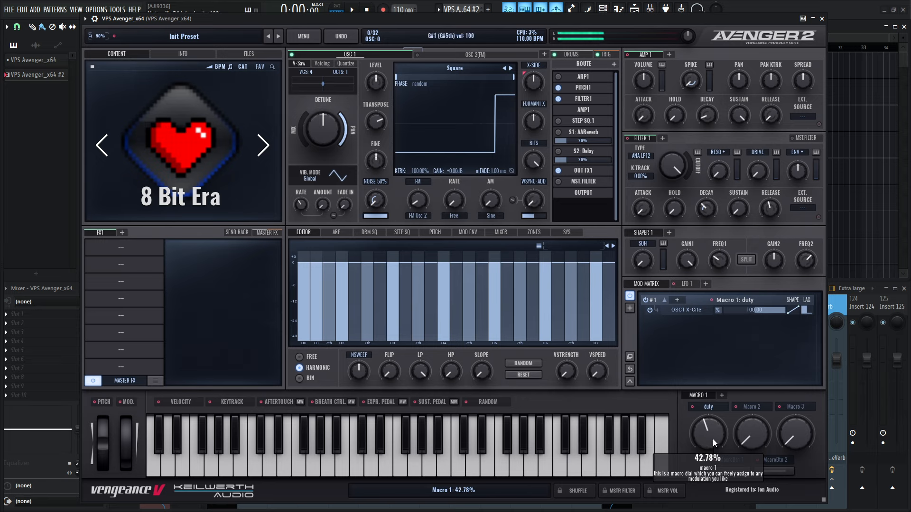
{"action": "scroll", "coordinate": [712, 440], "scroll_direction": "down", "scroll_amount": 3}
{"action": "mouse_move", "coordinate": [715, 442]}
{"action": "left_mouse_down"}
{"action": "mouse_move", "coordinate": [711, 425]}
{"action": "mouse_move", "coordinate": [710, 455]}
{"action": "mouse_move", "coordinate": [709, 444]}
{"action": "left_mouse_up"}
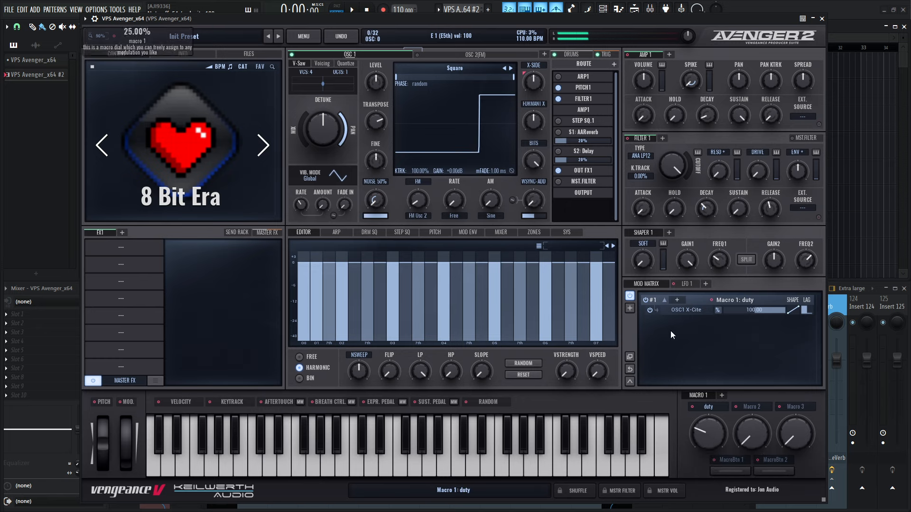
Set OSC 1's crusher mode to BOTH and lower the crusher amount to coarsen the square wave.
{"action": "left_click", "coordinate": [529, 143]}
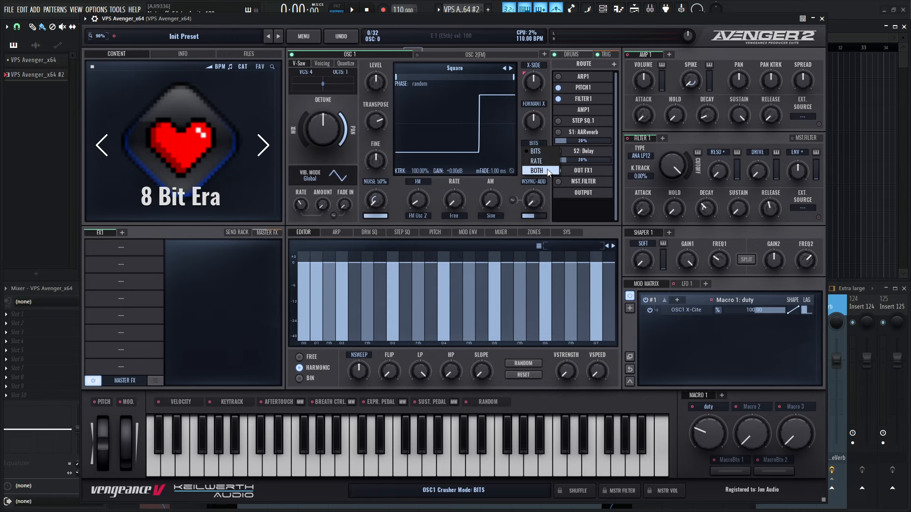
{"action": "left_click", "coordinate": [548, 171]}
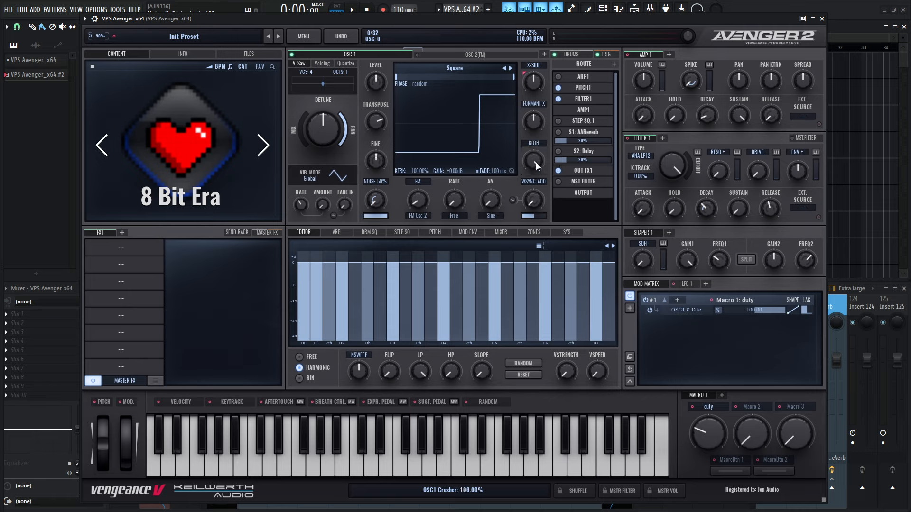
{"action": "left_click_drag", "start_coordinate": [536, 163], "coordinate": [536, 209]}
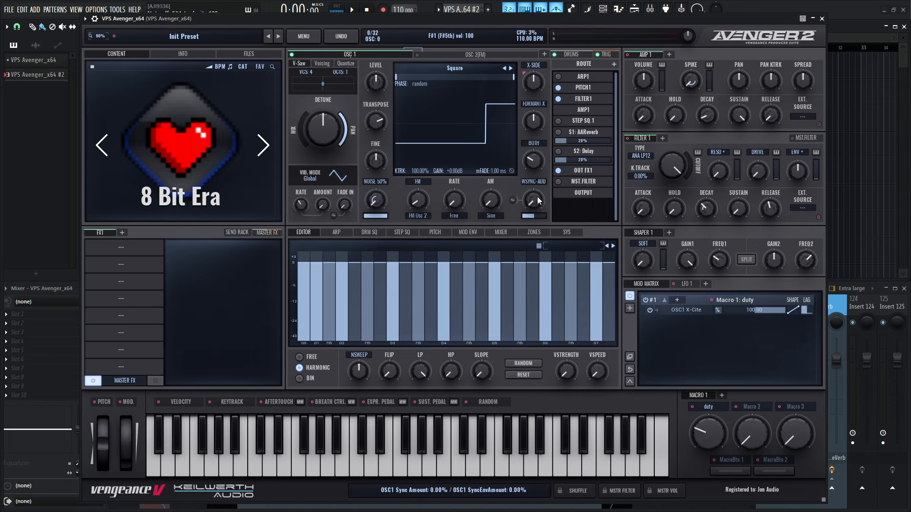
Raise OSC 1's sync amount to 14.44%.
{"action": "mouse_move", "coordinate": [539, 203]}
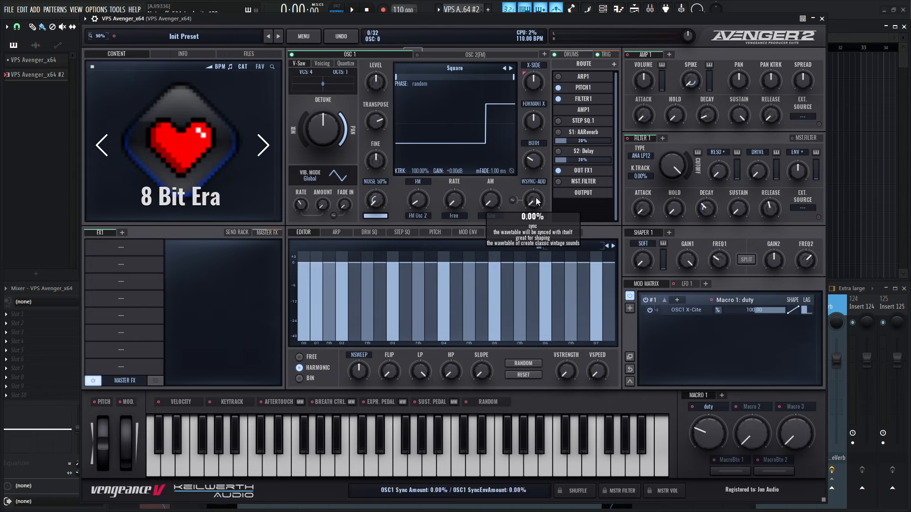
{"action": "left_click_drag", "start_coordinate": [538, 203], "coordinate": [533, 188]}
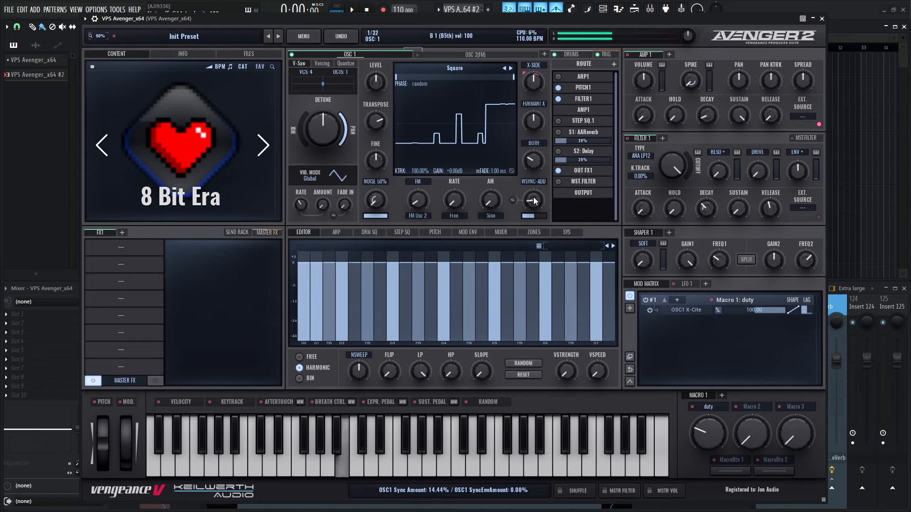
{"action": "mouse_move", "coordinate": [534, 198]}
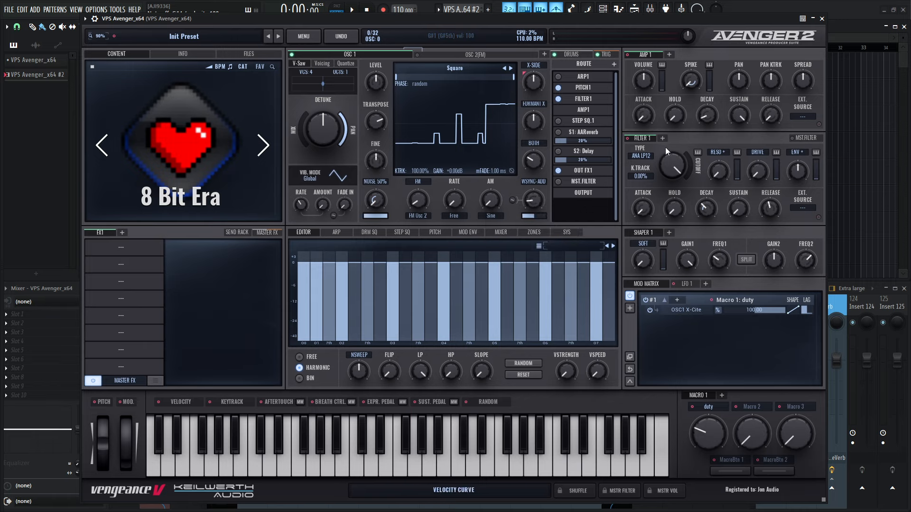
Audition notes on the synth and set the AMP 1 envelope's sustain to 0%.
{"action": "key", "text": "g"}
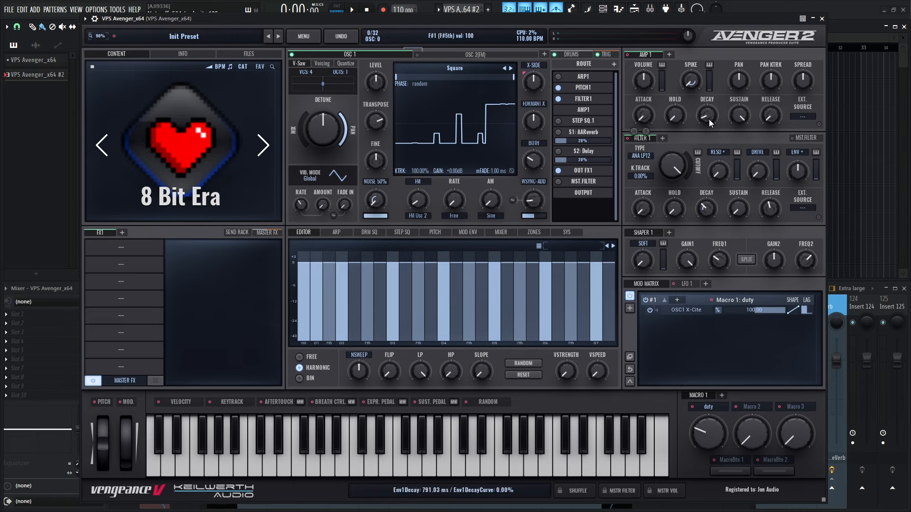
{"action": "key", "text": "h"}
{"action": "key", "text": "c"}
{"action": "key", "text": "h"}
{"action": "key", "text": "g"}
{"action": "key", "text": "c"}
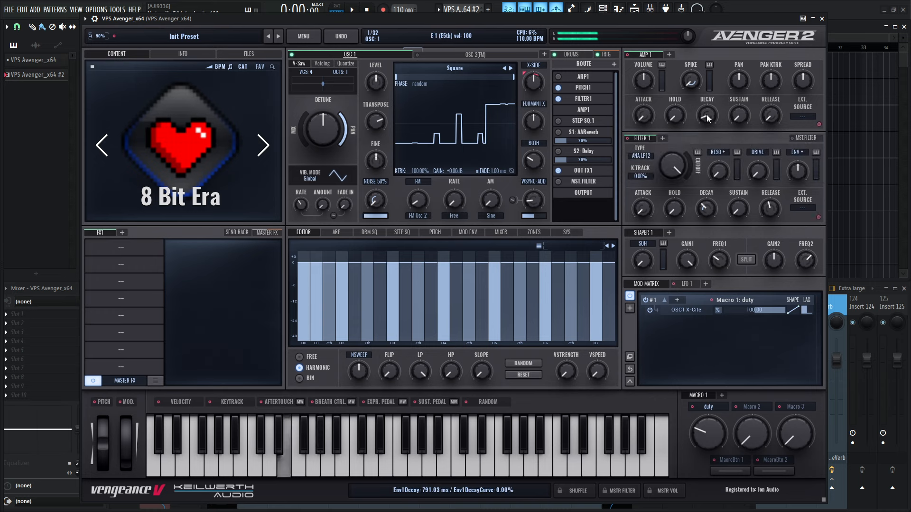
Enable ARP1 in OSC 1's route and lengthen the AMP 1 envelope's decay, checking the sound during playback.
{"action": "mouse_move", "coordinate": [706, 118]}
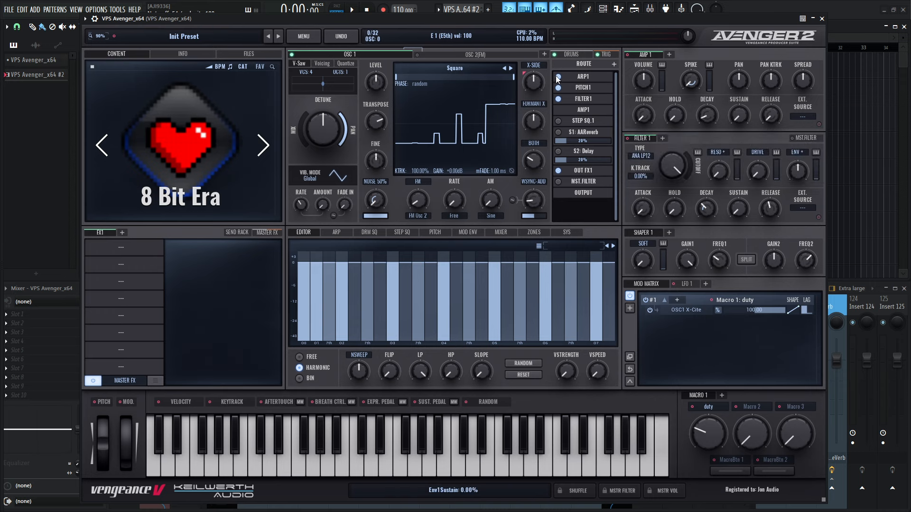
{"action": "key", "text": "m"}
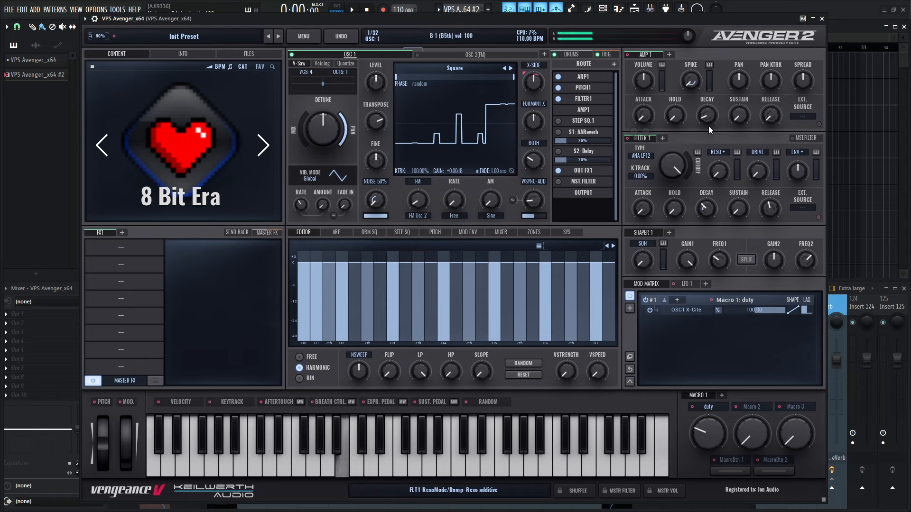
{"action": "mouse_move", "coordinate": [708, 124]}
{"action": "left_mouse_down"}
{"action": "mouse_move", "coordinate": [706, 114]}
{"action": "mouse_move", "coordinate": [710, 140]}
{"action": "mouse_move", "coordinate": [705, 112]}
{"action": "mouse_move", "coordinate": [712, 121]}
{"action": "left_mouse_up"}
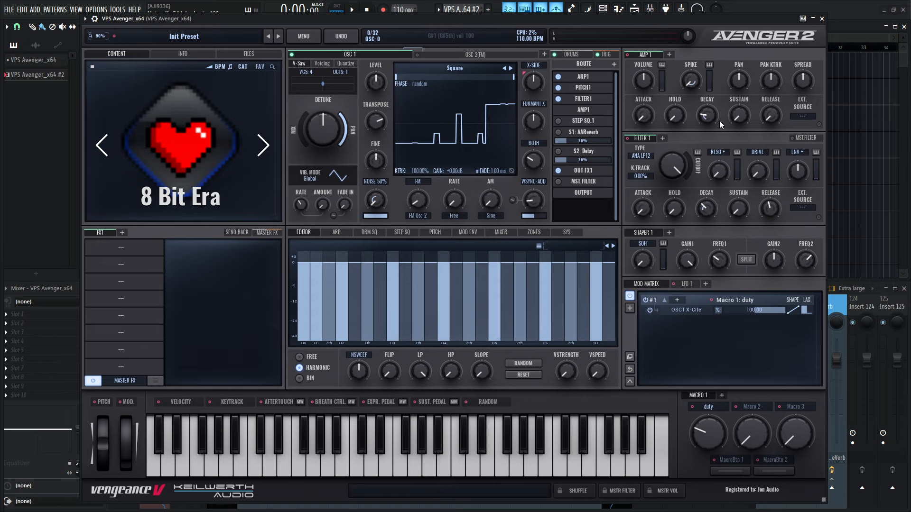
{"action": "key", "text": "space"}
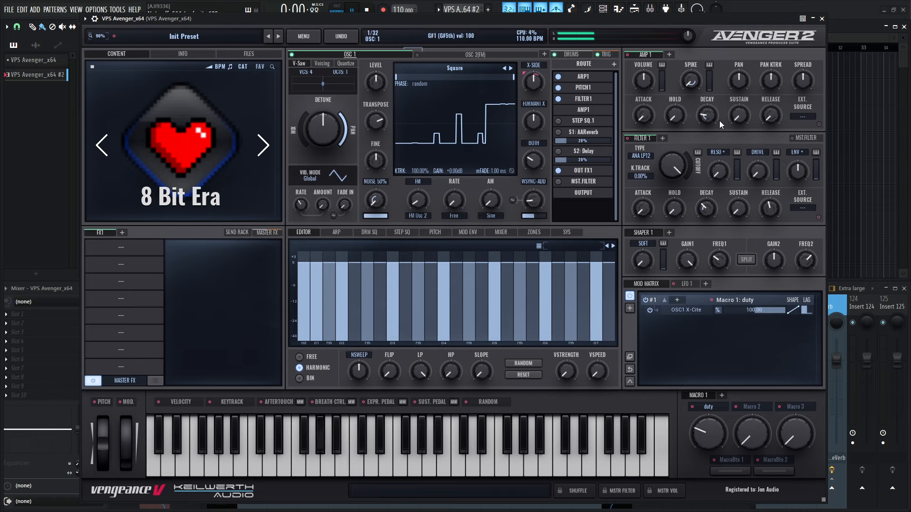
{"action": "key", "text": "space"}
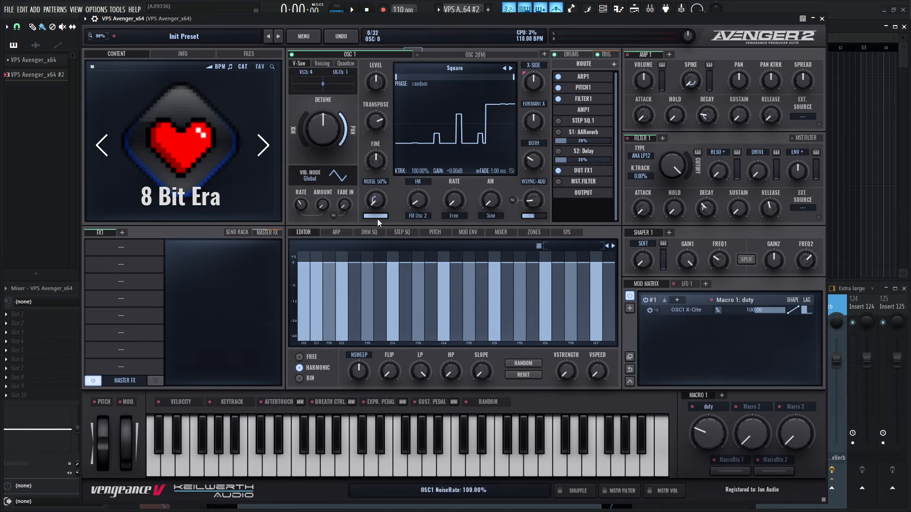
Load an Equalizer into the first FX1 slot and a Compressor into the second.
{"action": "mouse_move", "coordinate": [386, 219]}
{"action": "left_click", "coordinate": [116, 246]}
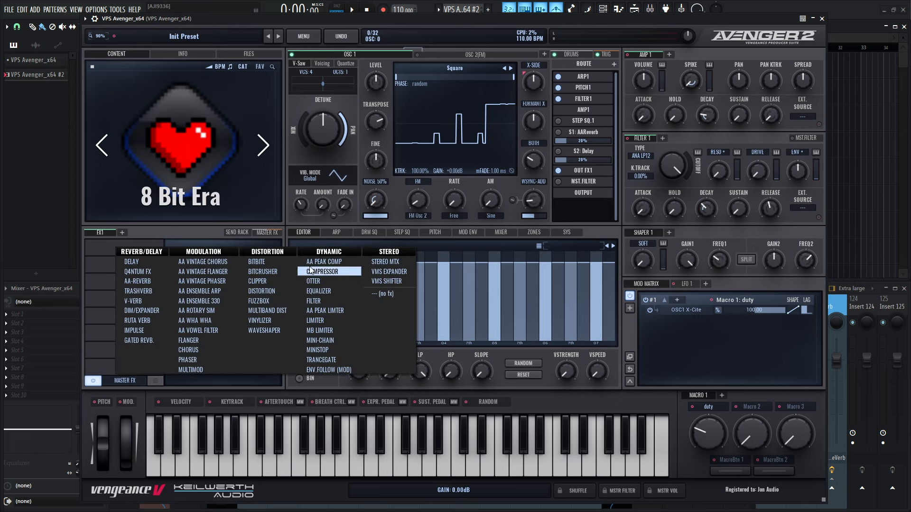
{"action": "left_click", "coordinate": [317, 291]}
{"action": "left_click", "coordinate": [113, 261]}
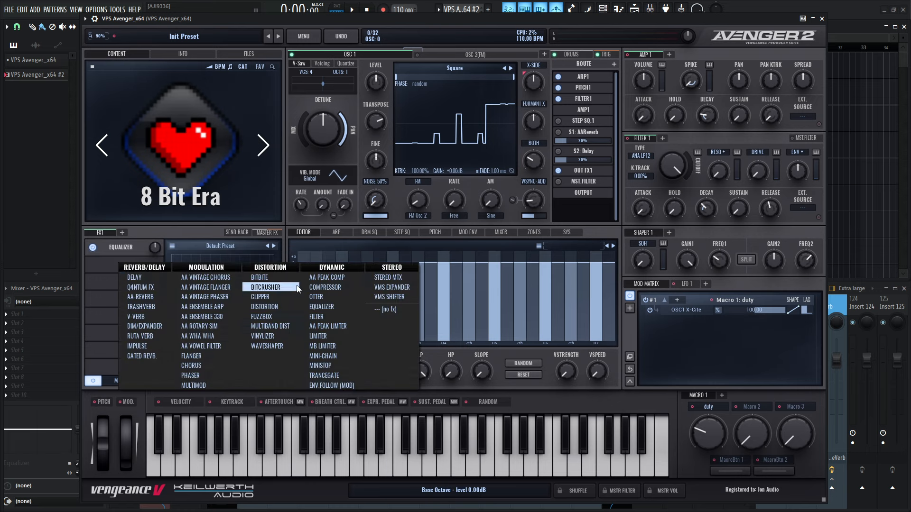
{"action": "left_click", "coordinate": [312, 283]}
Lower the compressor's threshold and raise its output gain to +2.05.
{"action": "left_click_drag", "start_coordinate": [271, 264], "coordinate": [237, 265]}
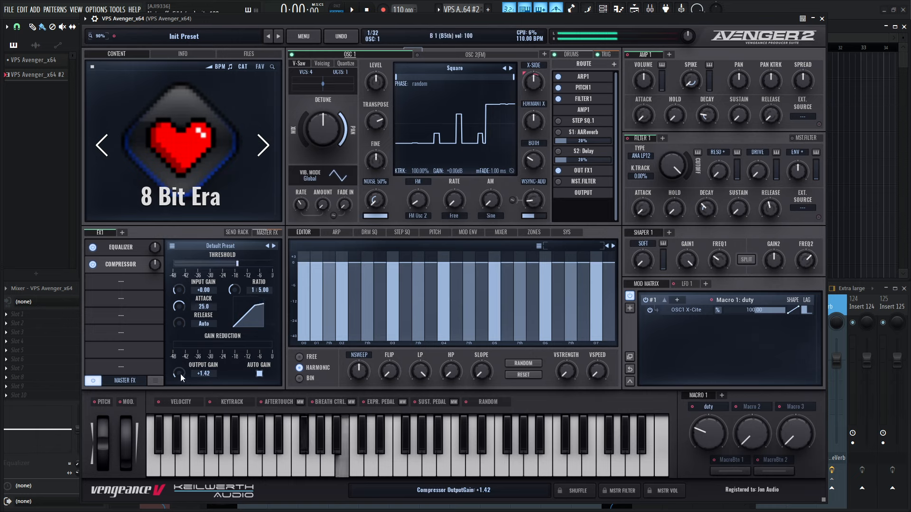
{"action": "left_click_drag", "start_coordinate": [180, 374], "coordinate": [180, 372]}
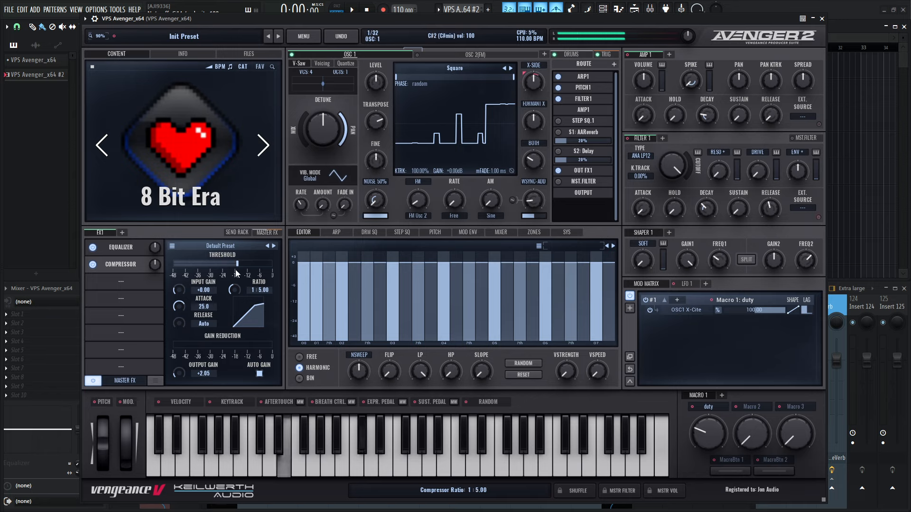
{"action": "left_click_drag", "start_coordinate": [235, 264], "coordinate": [232, 264]}
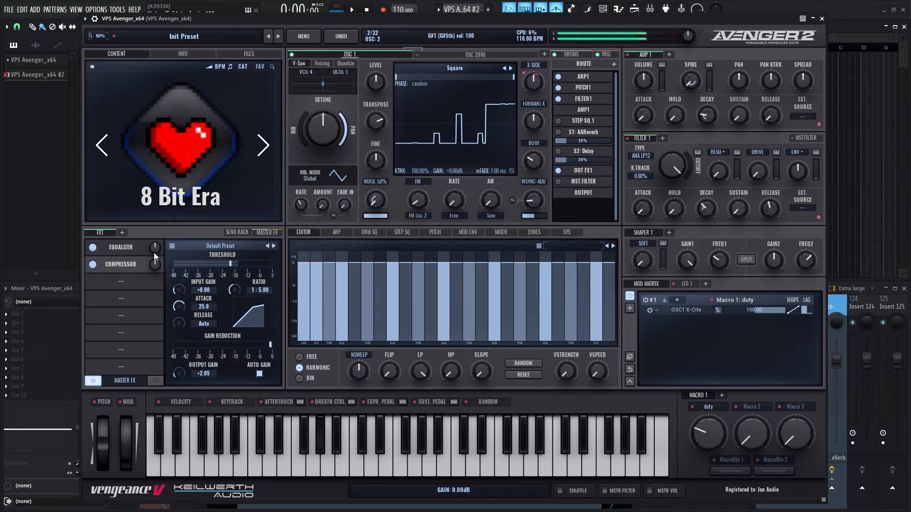
Set the equalizer's band 1 to Highpass at 411.9 Hz and raise band 3 to 1.8 dB gain at 7008.6 Hz.
{"action": "left_click", "coordinate": [132, 246]}
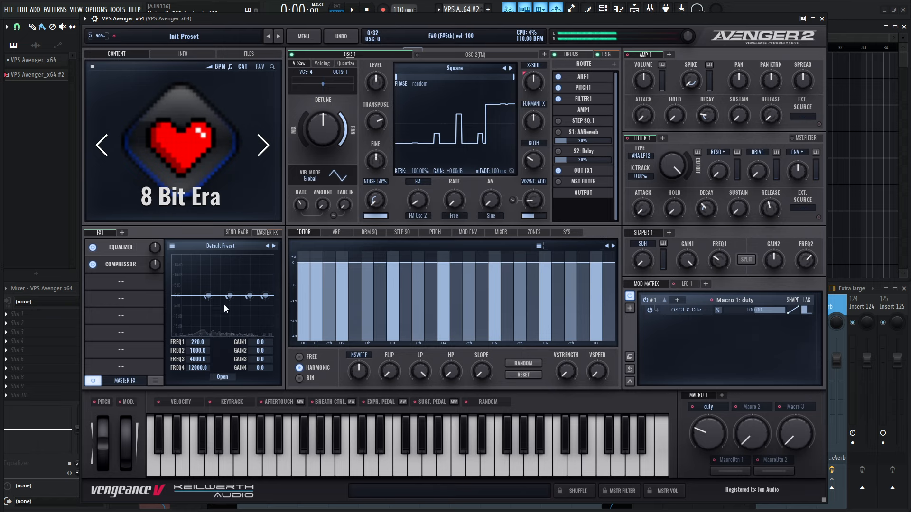
{"action": "left_click", "coordinate": [223, 377]}
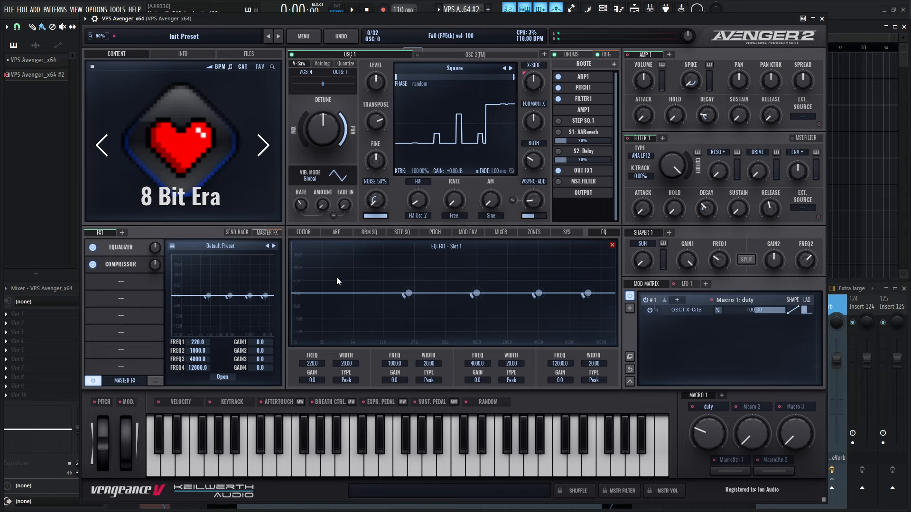
{"action": "left_click", "coordinate": [346, 380]}
{"action": "left_click", "coordinate": [360, 429]}
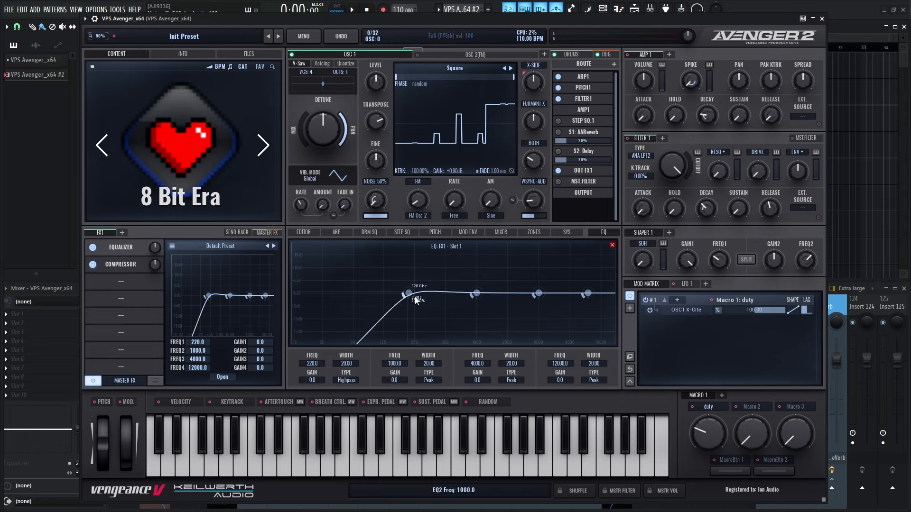
{"action": "mouse_move", "coordinate": [312, 364]}
{"action": "left_mouse_down"}
{"action": "mouse_move", "coordinate": [315, 351]}
{"action": "mouse_move", "coordinate": [312, 361]}
{"action": "left_mouse_up"}
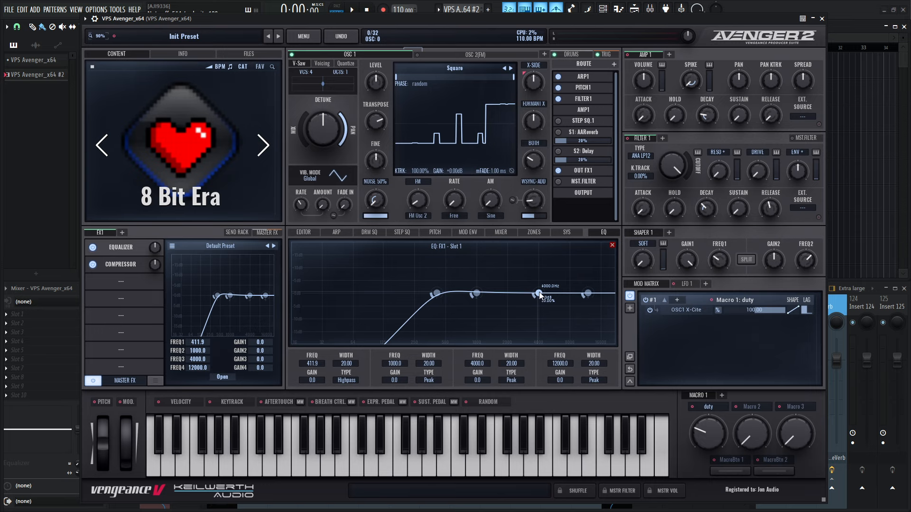
{"action": "left_click_drag", "start_coordinate": [539, 293], "coordinate": [562, 289]}
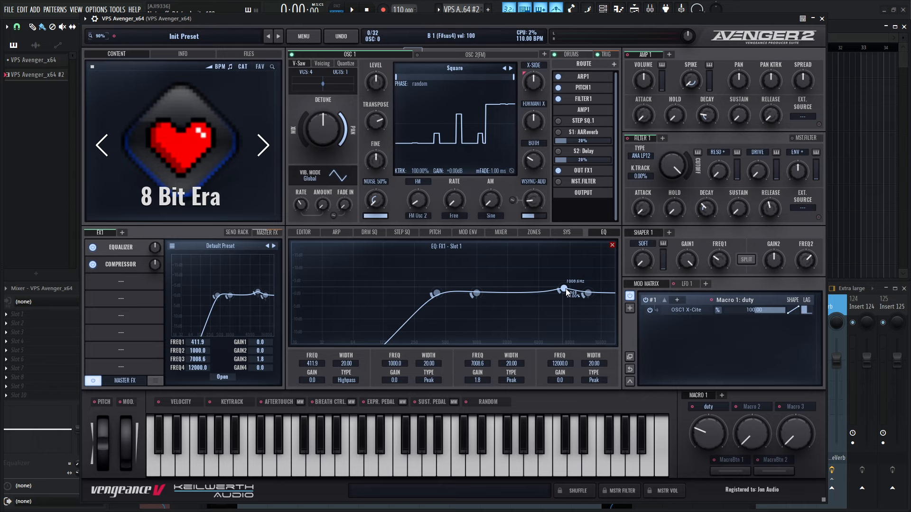
Enable the AAReverb and Delay sends in OSC 1's route and raise both send amounts.
{"action": "left_click", "coordinate": [558, 152]}
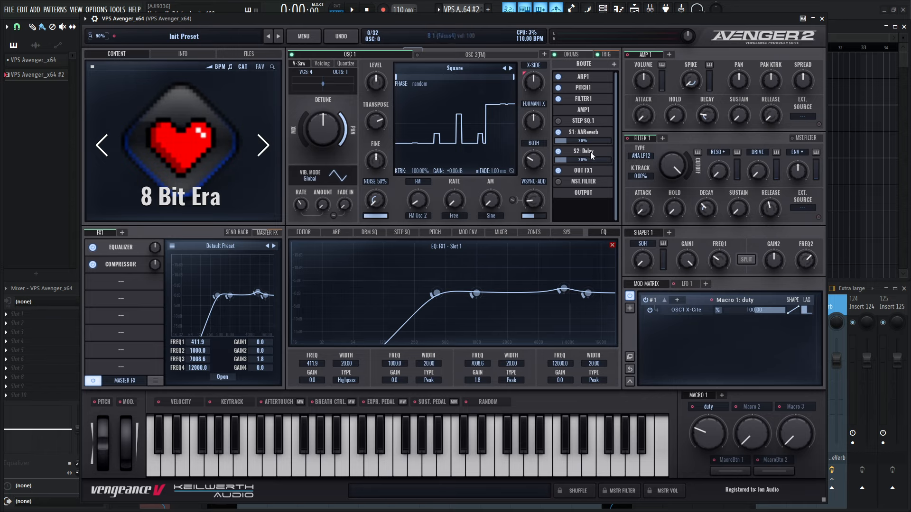
{"action": "left_click_drag", "start_coordinate": [565, 140], "coordinate": [574, 160]}
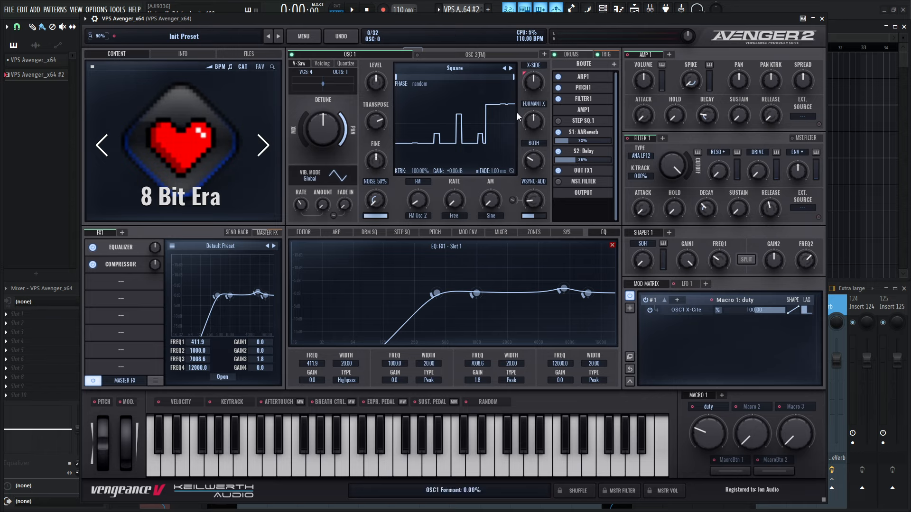
Set ARP 1's pattern speed to 1/128 and its range to 3 octaves, checking the result during playback.
{"action": "left_click", "coordinate": [337, 232]}
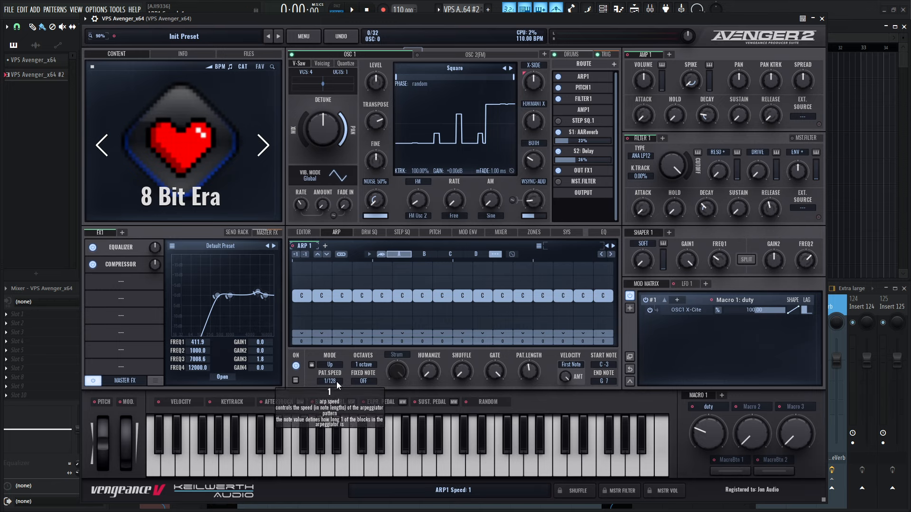
{"action": "scroll", "coordinate": [368, 365], "scroll_direction": "up", "scroll_amount": 1}
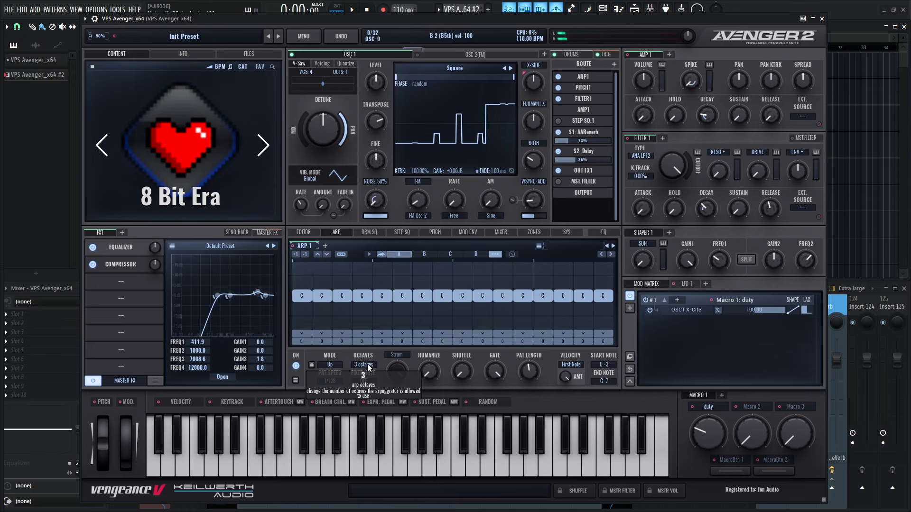
{"action": "key", "text": "space"}
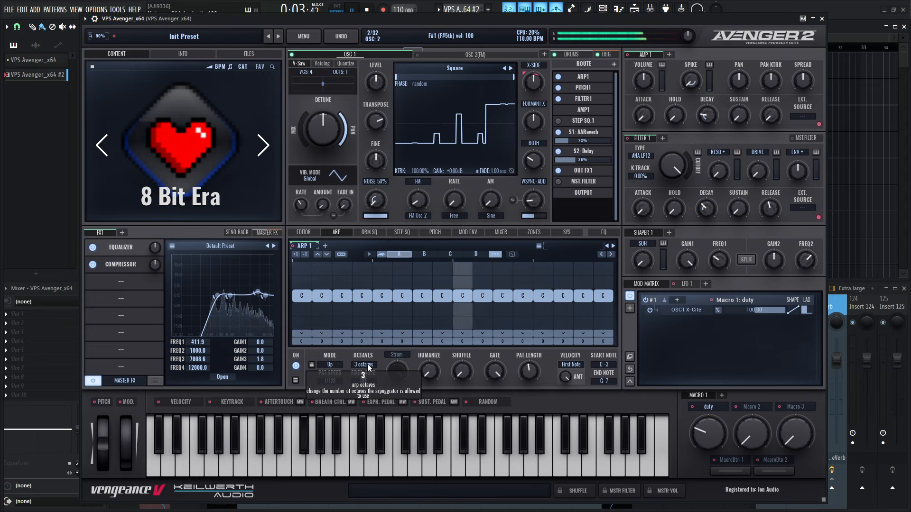
{"action": "key", "text": "space"}
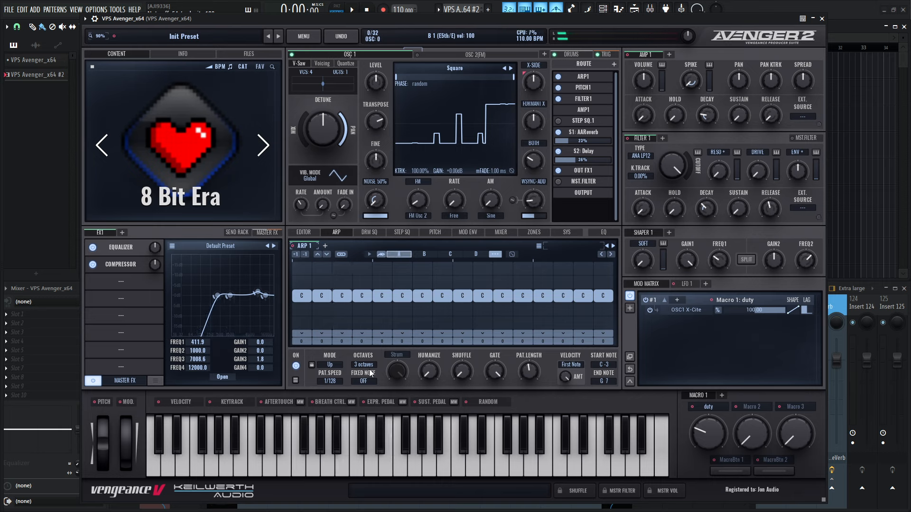
Change ARP 1's mode to Down and check the pattern during playback.
{"action": "left_click", "coordinate": [328, 365]}
{"action": "left_click", "coordinate": [348, 379]}
{"action": "key", "text": "space"}
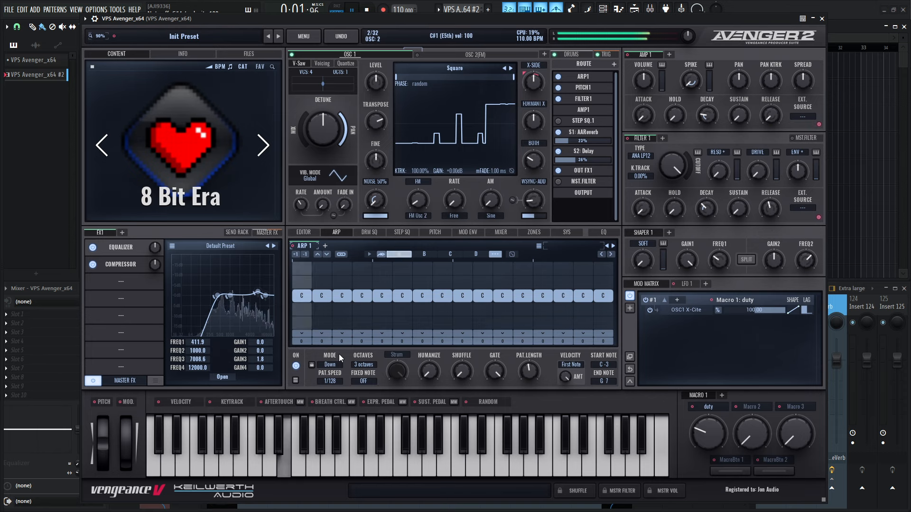
{"action": "key", "text": "space"}
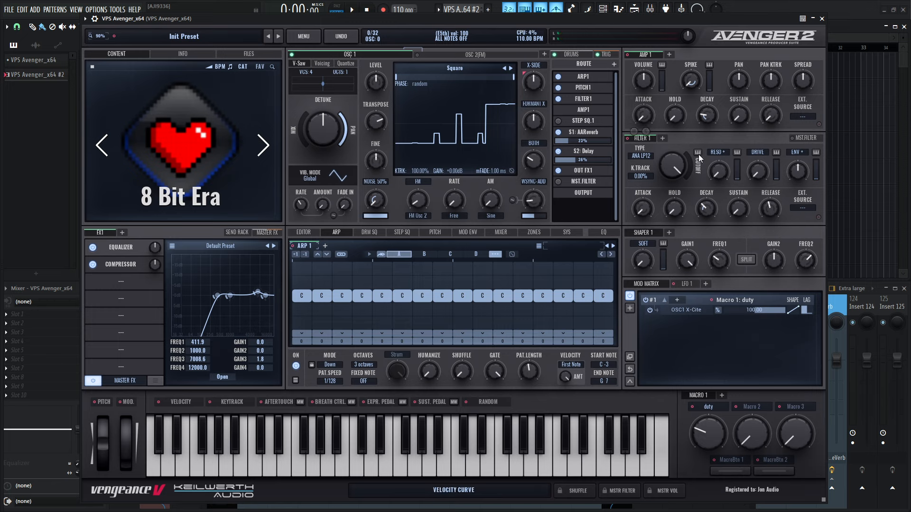
Lower Filter 1's cutoff, assign Macro 2 to it with a positive modulation amount, and name the macro "filer".
{"action": "mouse_move", "coordinate": [670, 158]}
{"action": "left_mouse_down"}
{"action": "mouse_move", "coordinate": [673, 180]}
{"action": "mouse_move", "coordinate": [671, 148]}
{"action": "mouse_move", "coordinate": [673, 211]}
{"action": "mouse_move", "coordinate": [672, 153]}
{"action": "left_mouse_up"}
{"action": "left_click_drag", "start_coordinate": [749, 407], "coordinate": [673, 165]}
{"action": "left_click_drag", "start_coordinate": [759, 442], "coordinate": [770, 328]}
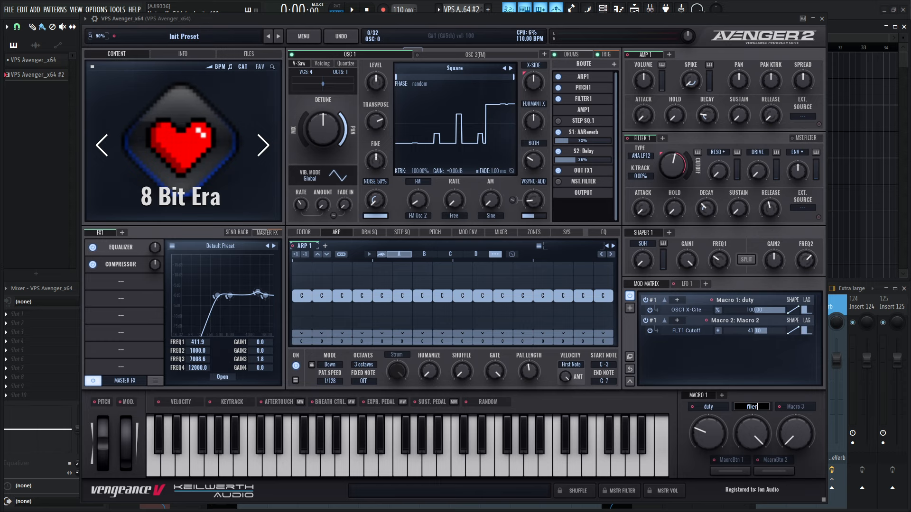
{"action": "key", "text": "Return"}
Sweep the filter macro while auditioning playback and leave it around halfway.
{"action": "left_click_drag", "start_coordinate": [755, 428], "coordinate": [753, 488]}
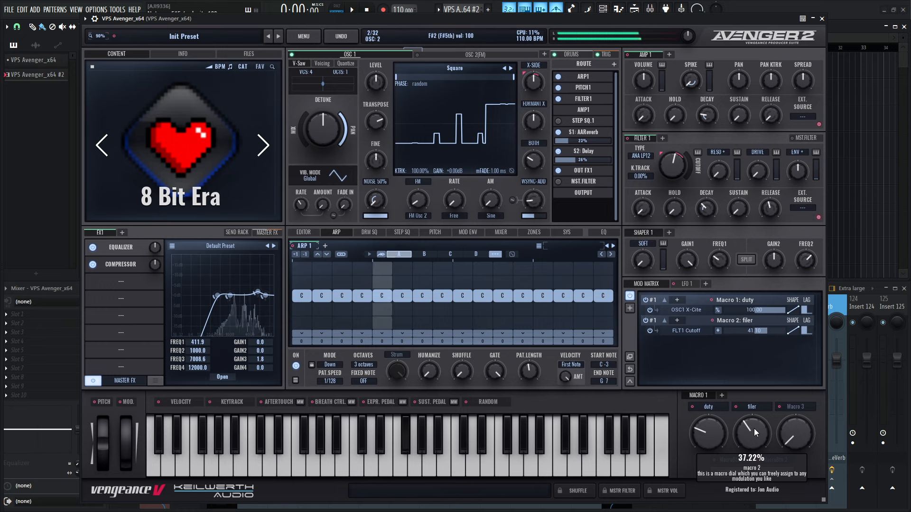
{"action": "key", "text": "space"}
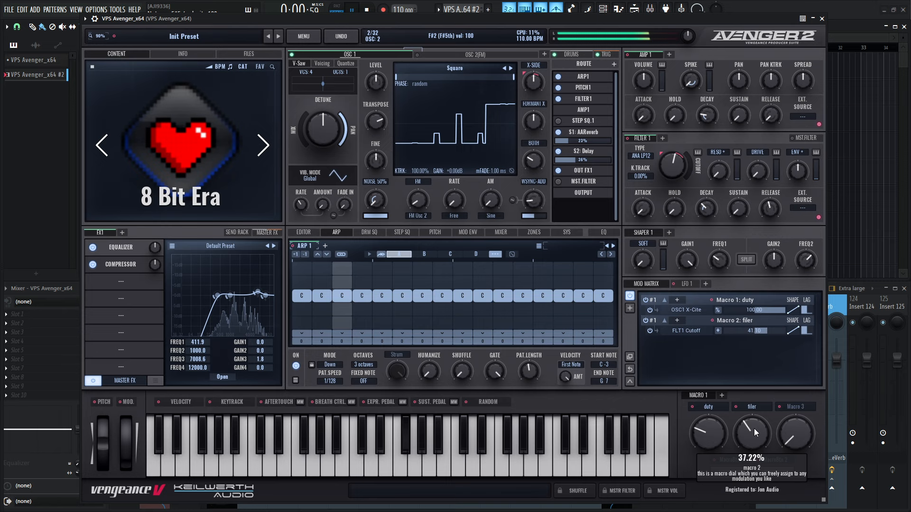
{"action": "left_click_drag", "start_coordinate": [753, 428], "coordinate": [756, 420]}
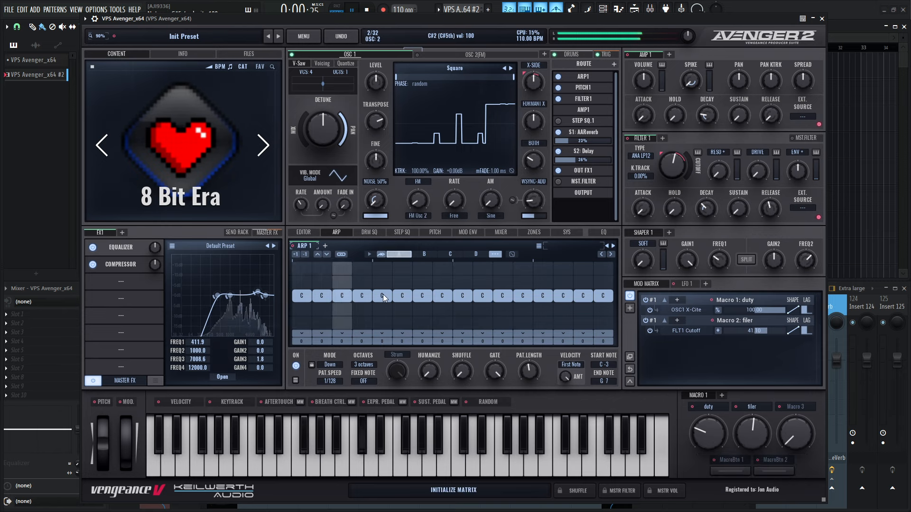
{"action": "key", "text": "space"}
Raise the equalizer's band 1 highpass frequency to 695.2 Hz and check it during playback.
{"action": "left_click", "coordinate": [229, 380]}
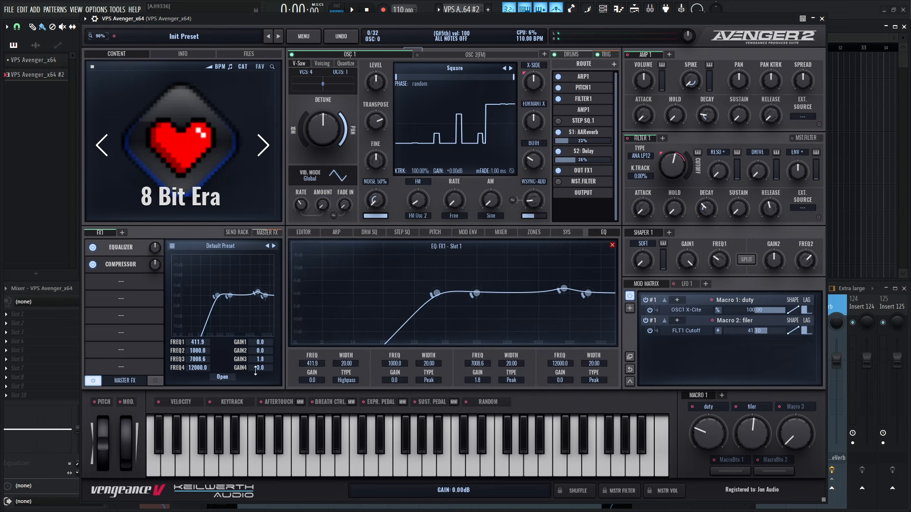
{"action": "left_click_drag", "start_coordinate": [318, 364], "coordinate": [317, 356]}
{"action": "key", "text": "space"}
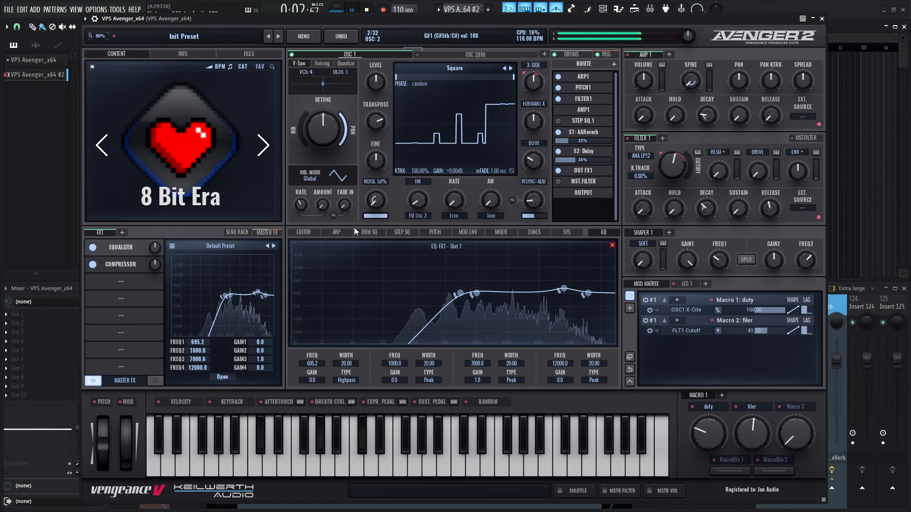
{"action": "key", "text": "space"}
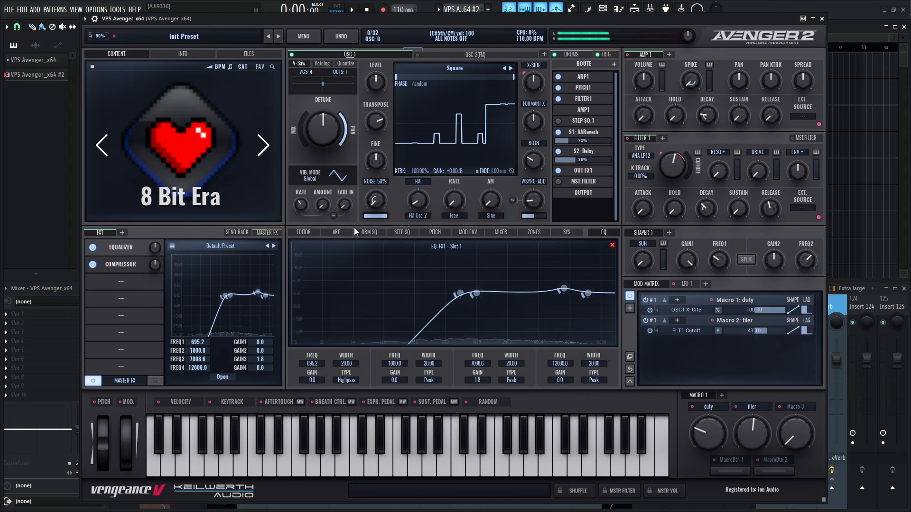
Add BitBite to the third FX1 slot and audition its presets from Alias through Bassline Whipper.
{"action": "left_click", "coordinate": [124, 281]}
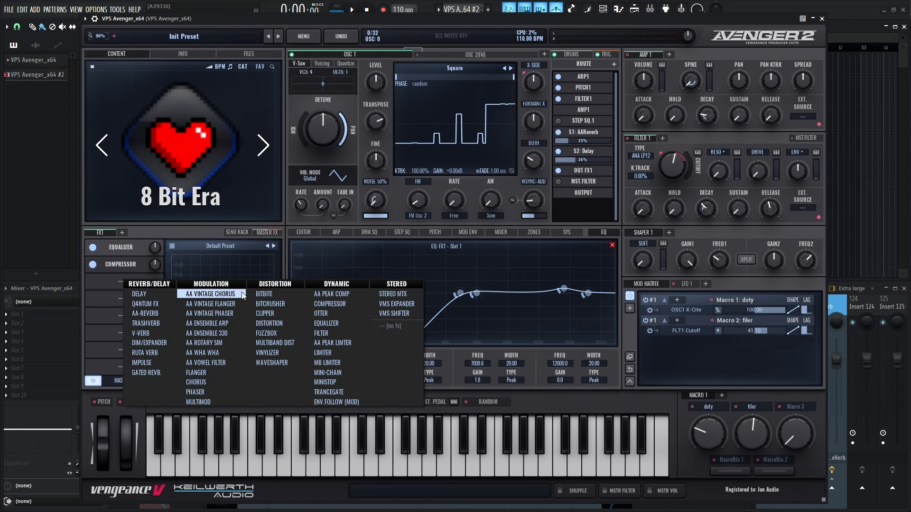
{"action": "left_click", "coordinate": [266, 298]}
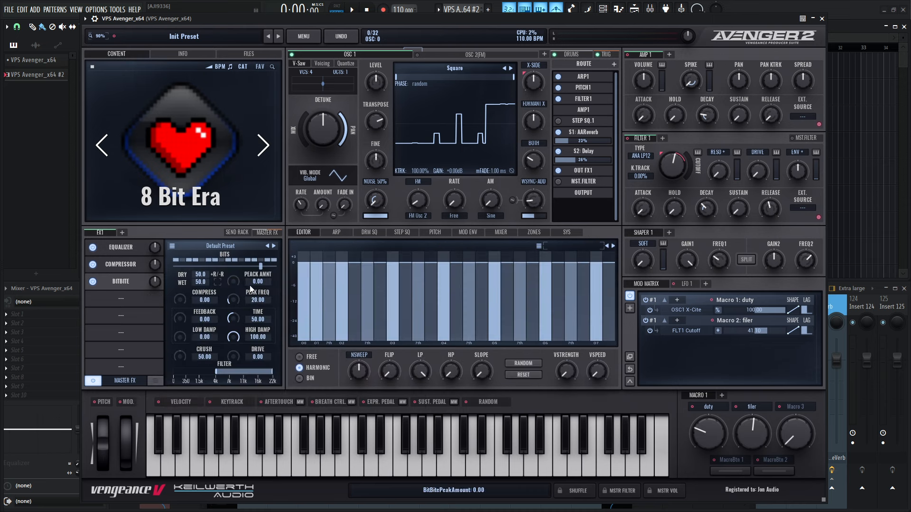
{"action": "left_click", "coordinate": [274, 246]}
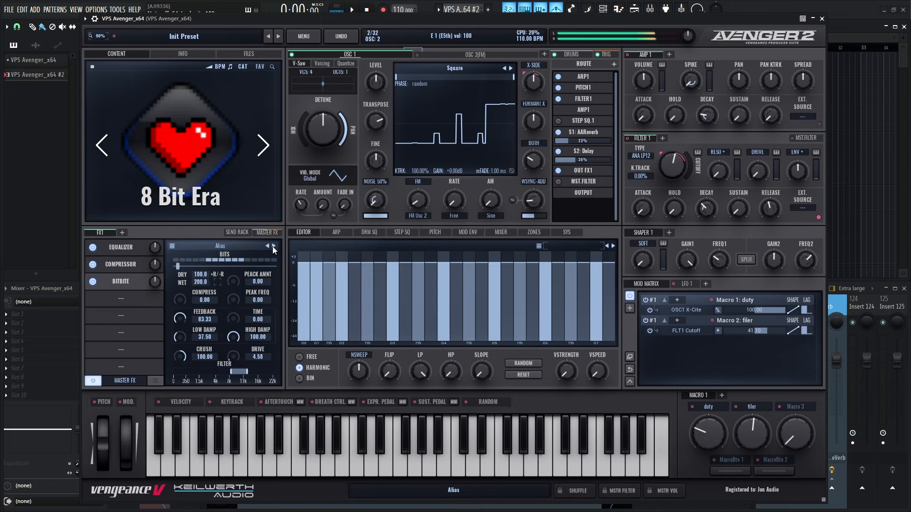
{"action": "left_click", "coordinate": [274, 246]}
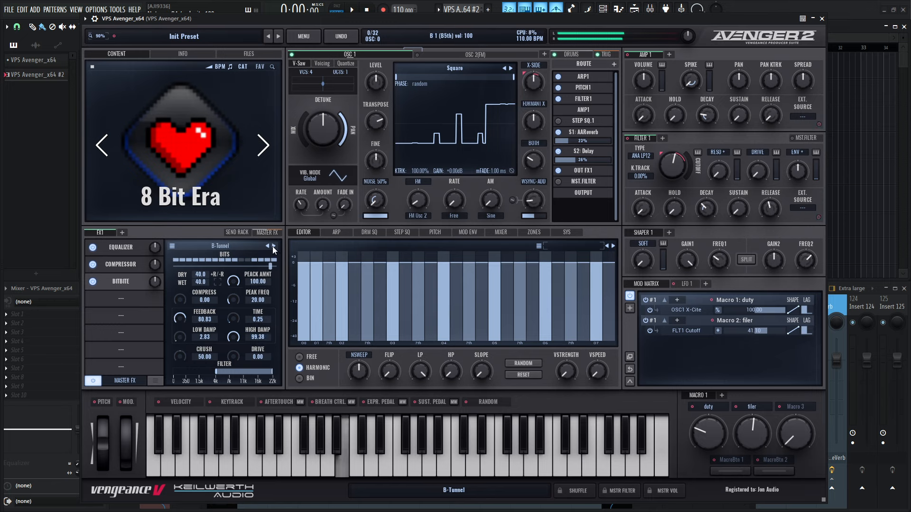
{"action": "left_click", "coordinate": [274, 245]}
{"action": "key", "text": "space"}
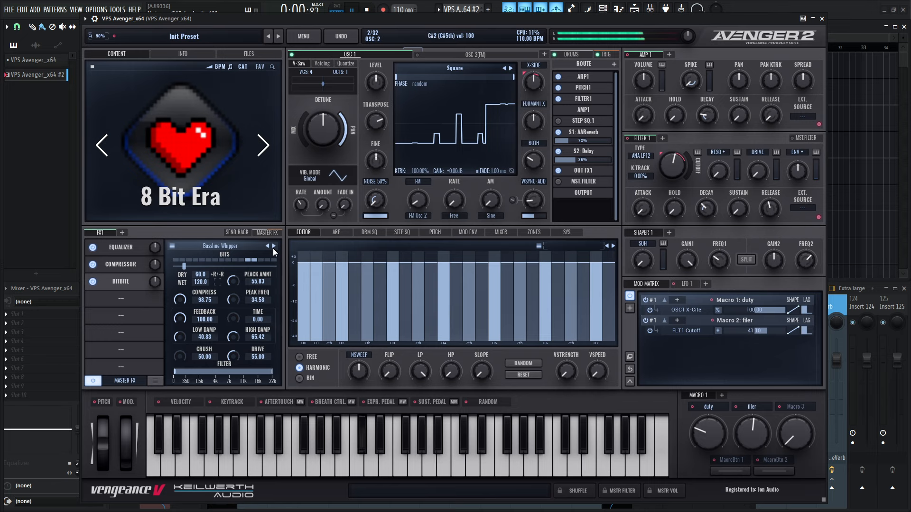
{"action": "key", "text": "space"}
Continue through the BitBite presets, auditioning them in playback, and choose Compress Crush 1.
{"action": "left_click", "coordinate": [274, 246]}
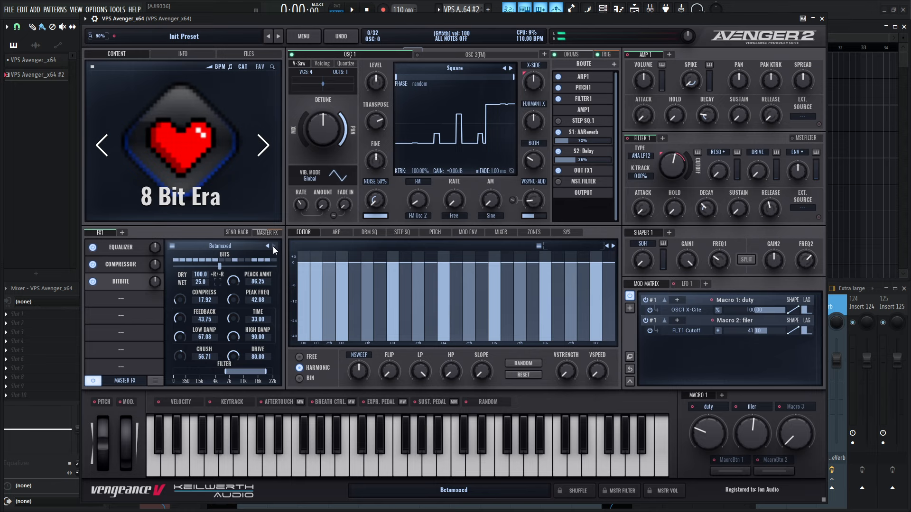
{"action": "left_click", "coordinate": [273, 246]}
{"action": "left_click", "coordinate": [273, 246]}
{"action": "left_click", "coordinate": [274, 246]}
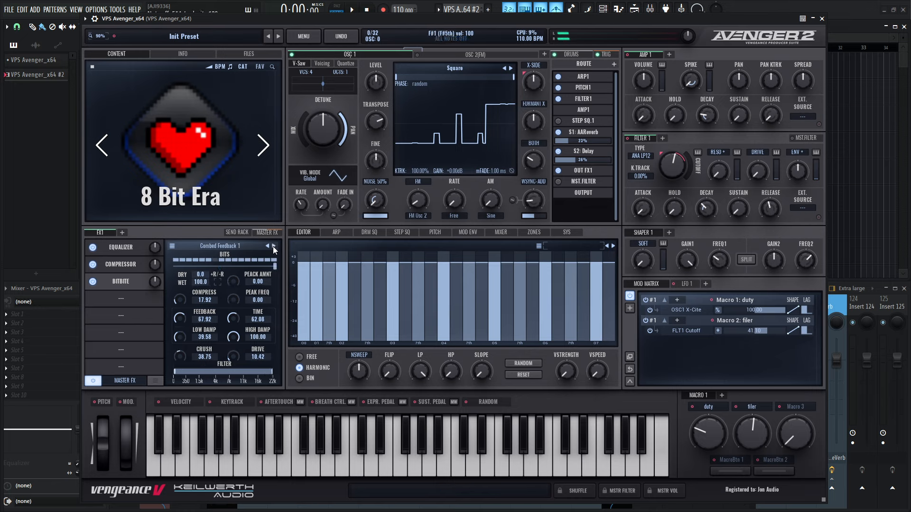
{"action": "key", "text": "space"}
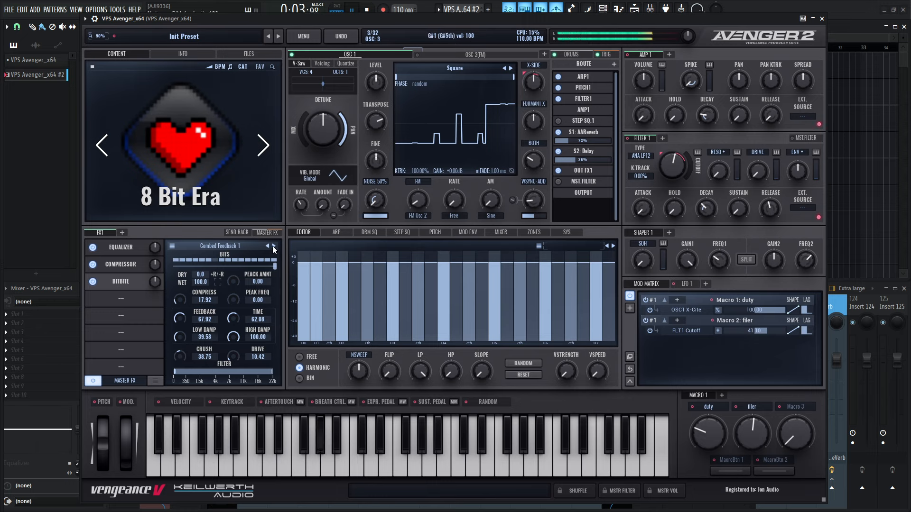
{"action": "left_click", "coordinate": [274, 247]}
{"action": "left_click", "coordinate": [274, 246]}
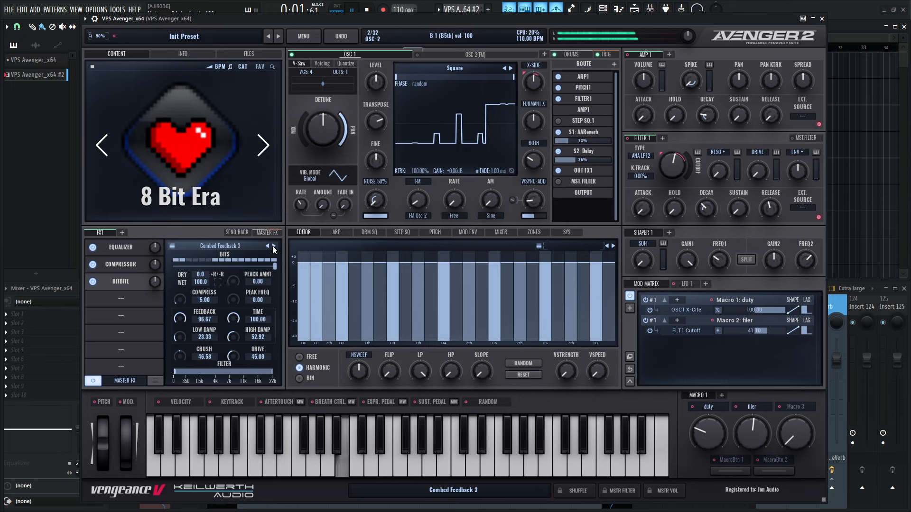
{"action": "left_click", "coordinate": [274, 246]}
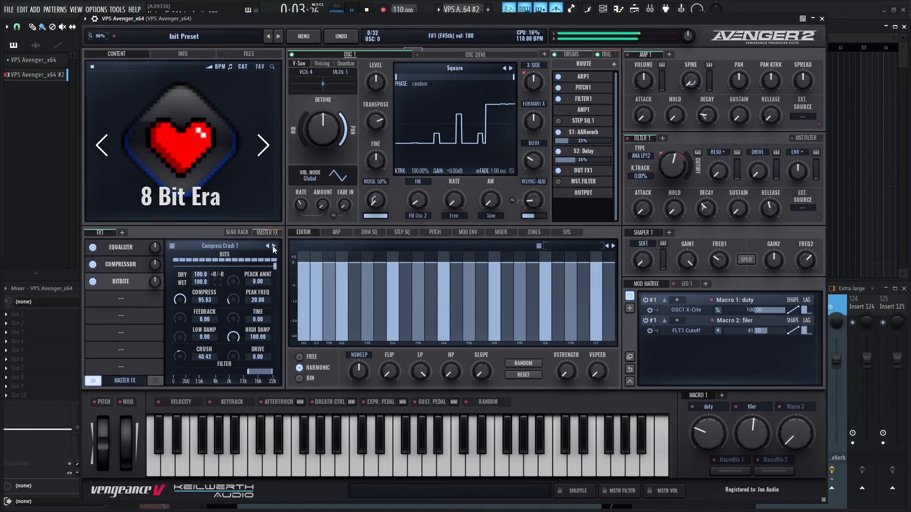
{"action": "key", "text": "space"}
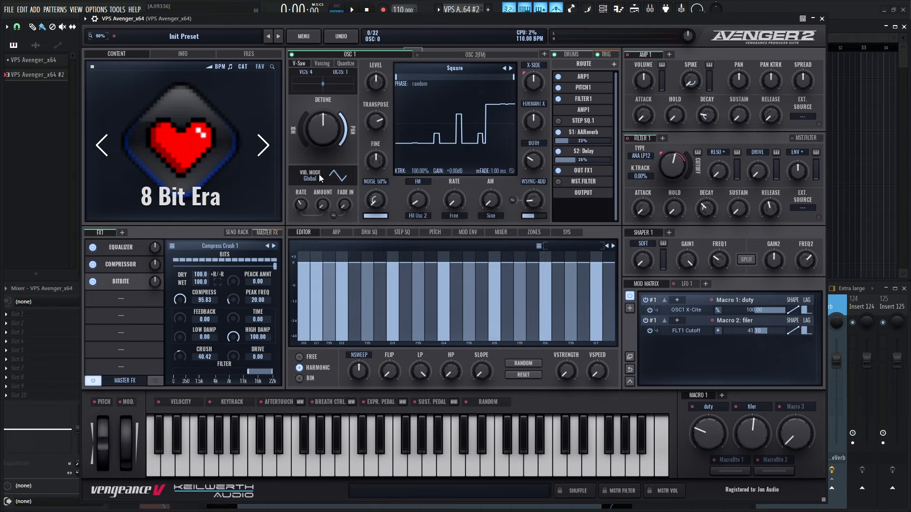
Play a few notes on the synth to audition the sound with the chosen BitBite preset.
{"action": "key", "text": "6"}
{"action": "key", "text": "5"}
{"action": "key", "text": "e"}
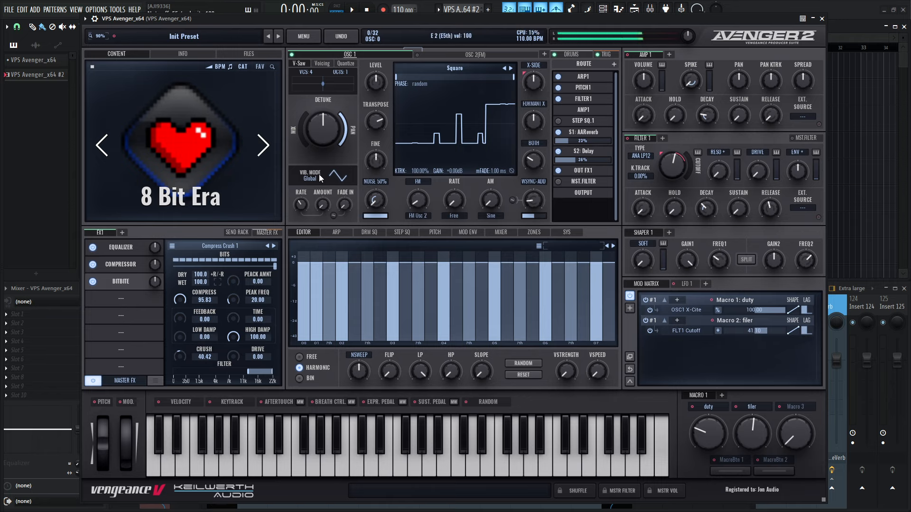